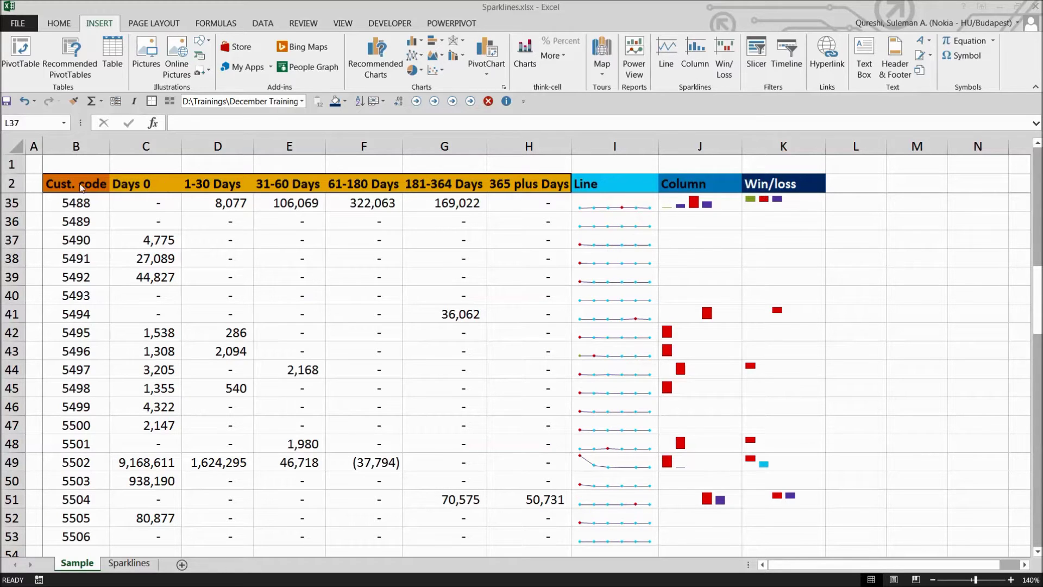
Select a customer's values in row 35, then the Line, Column and Win/loss headers
drag(67, 204, 500, 198)
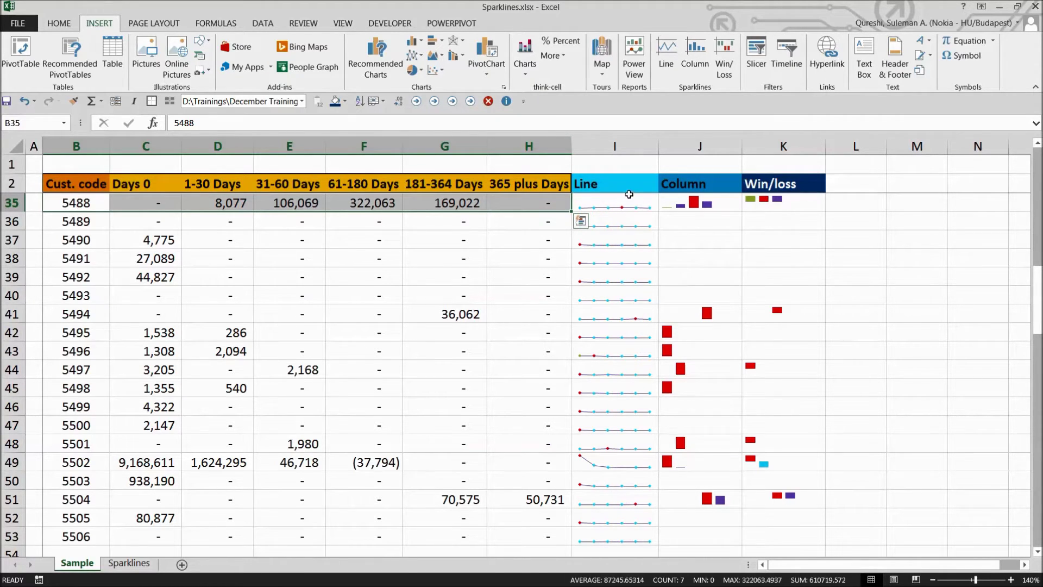
click(637, 190)
drag(637, 189, 761, 186)
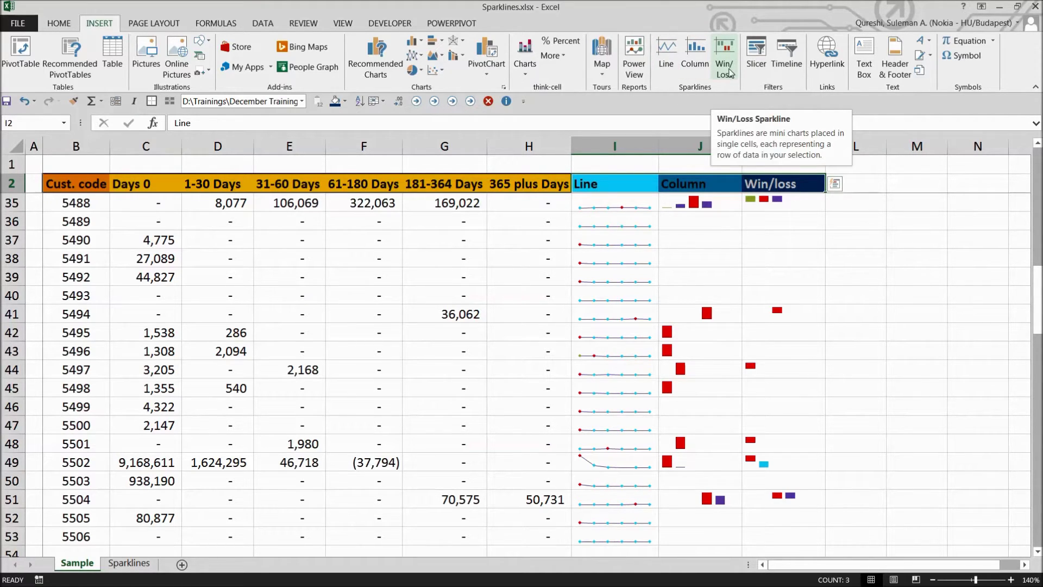
On the Sparklines sheet, enter the header 'Liner' in I2 and select I3
click(130, 561)
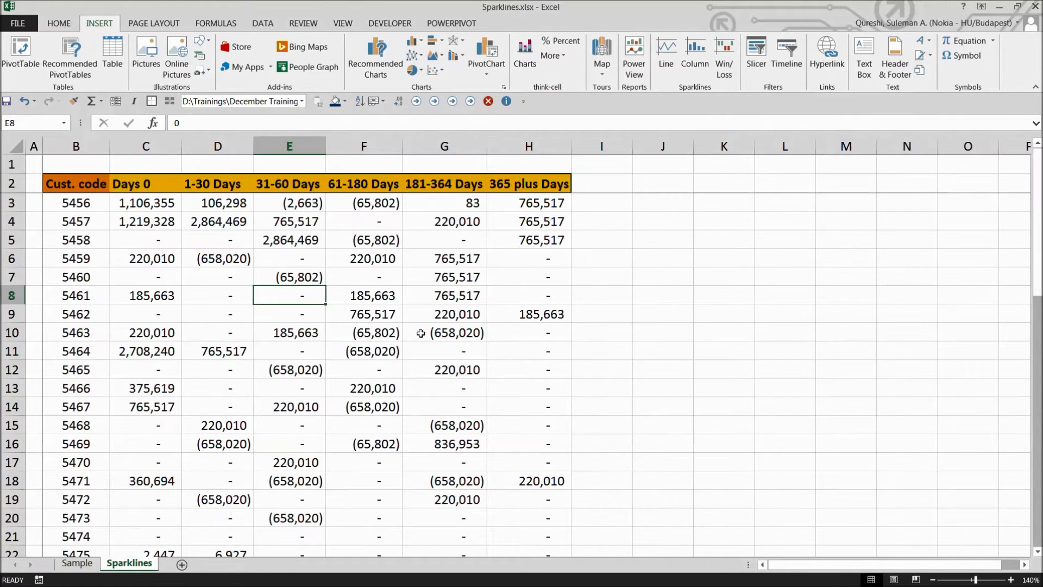
click(611, 187)
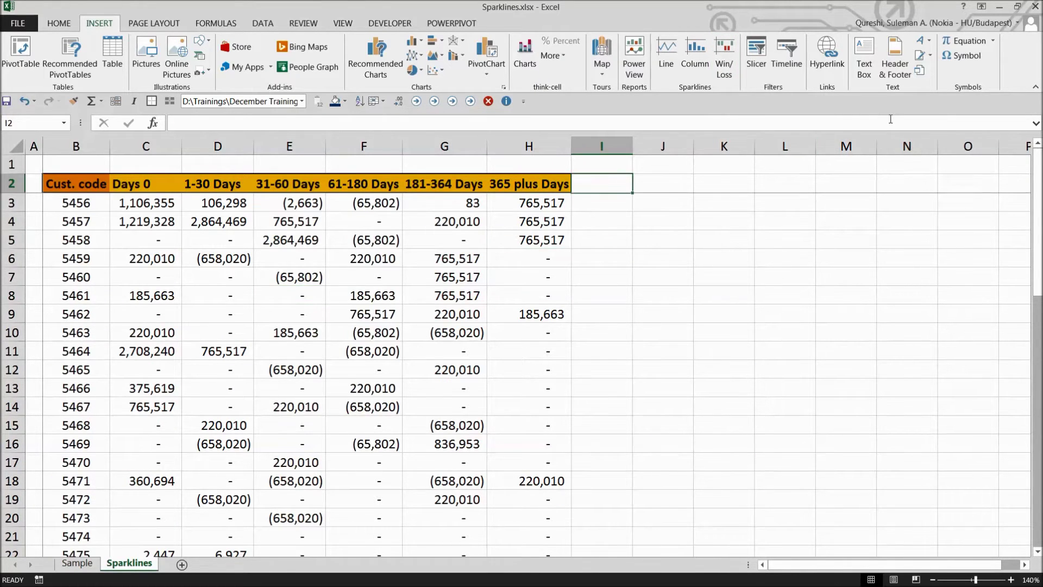
text(Liner)
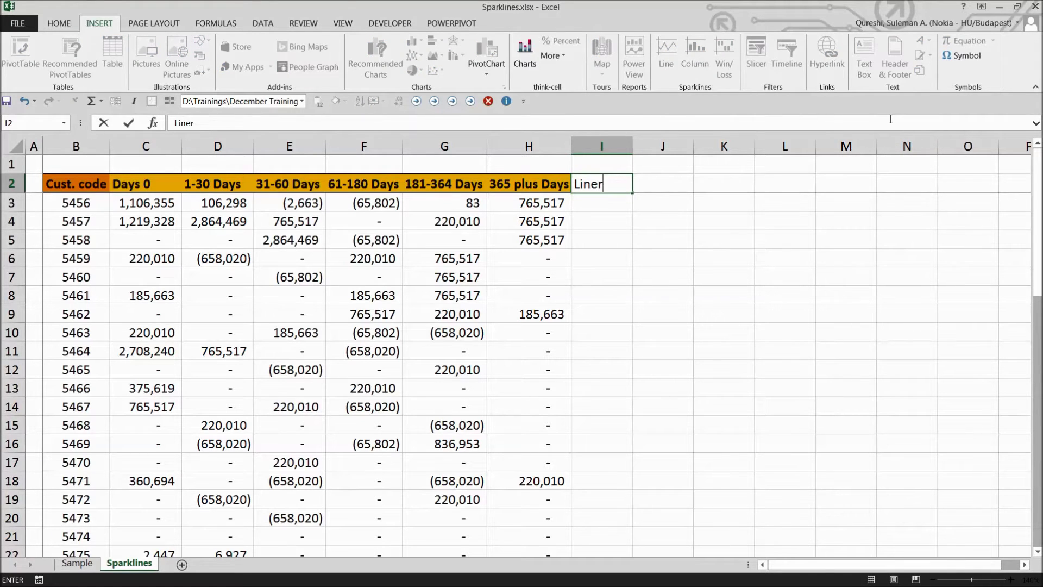
key(Return)
key(Left)
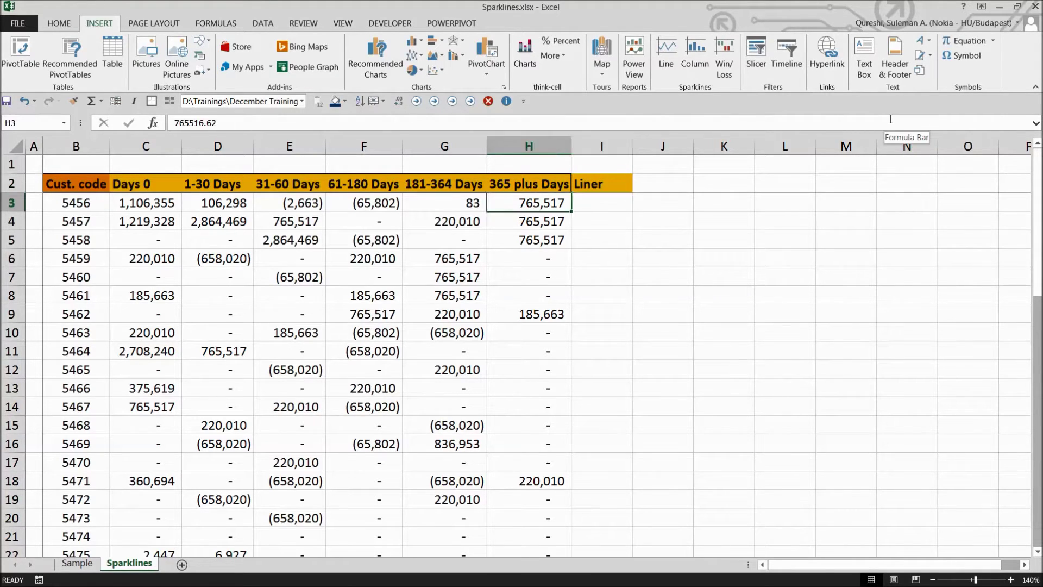
key(Right)
key(Right)
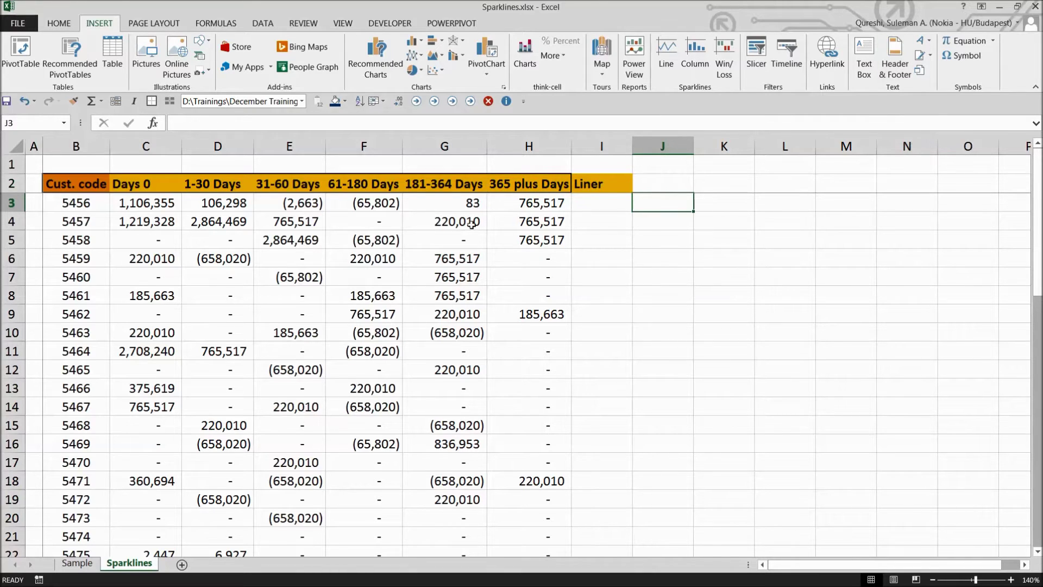
click(575, 201)
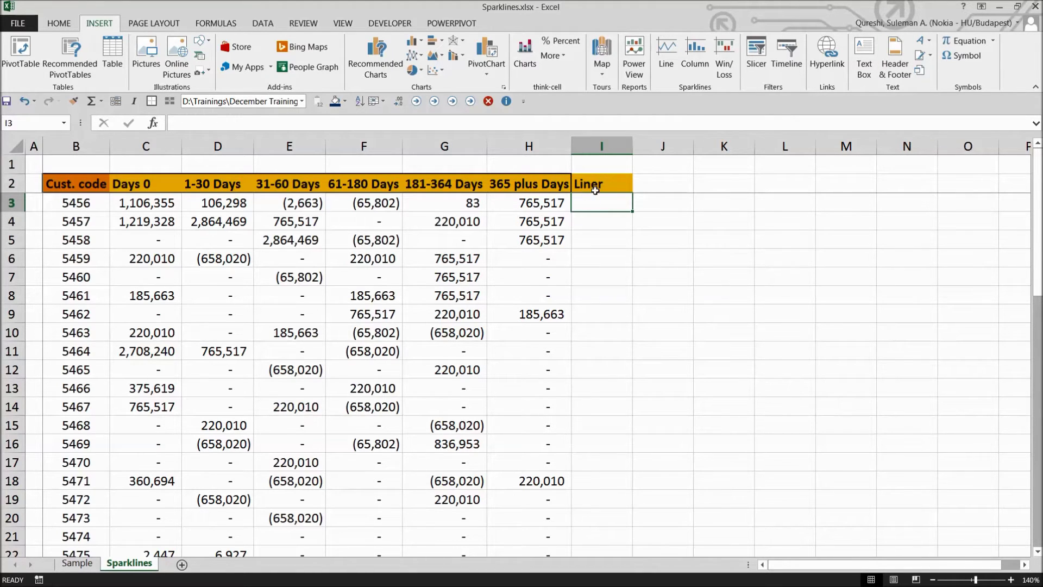
Create a line sparkline in I3 from C3:H3, fill it down to row 53, and widen column I
click(668, 57)
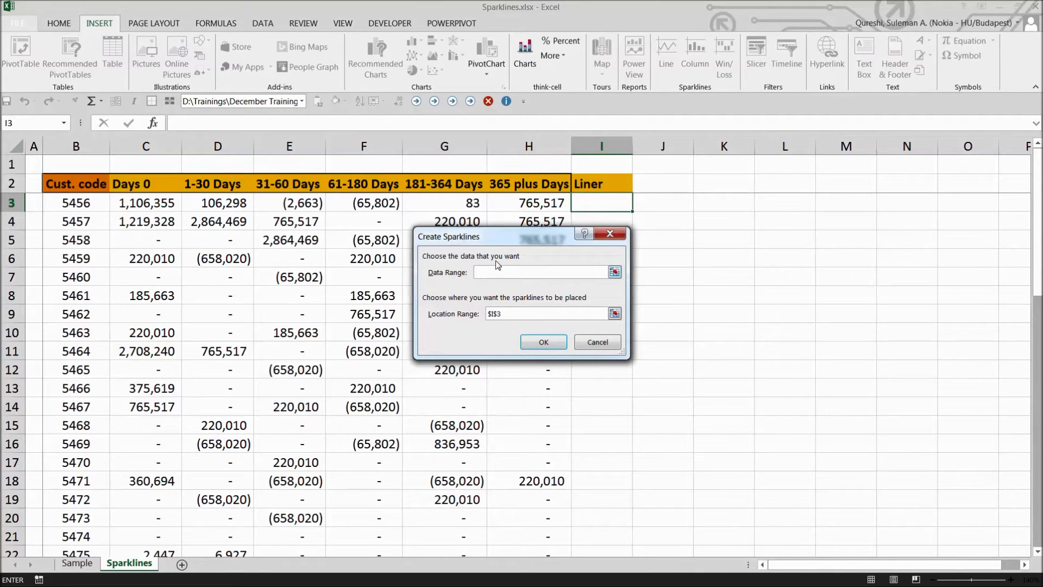
drag(136, 203, 517, 201)
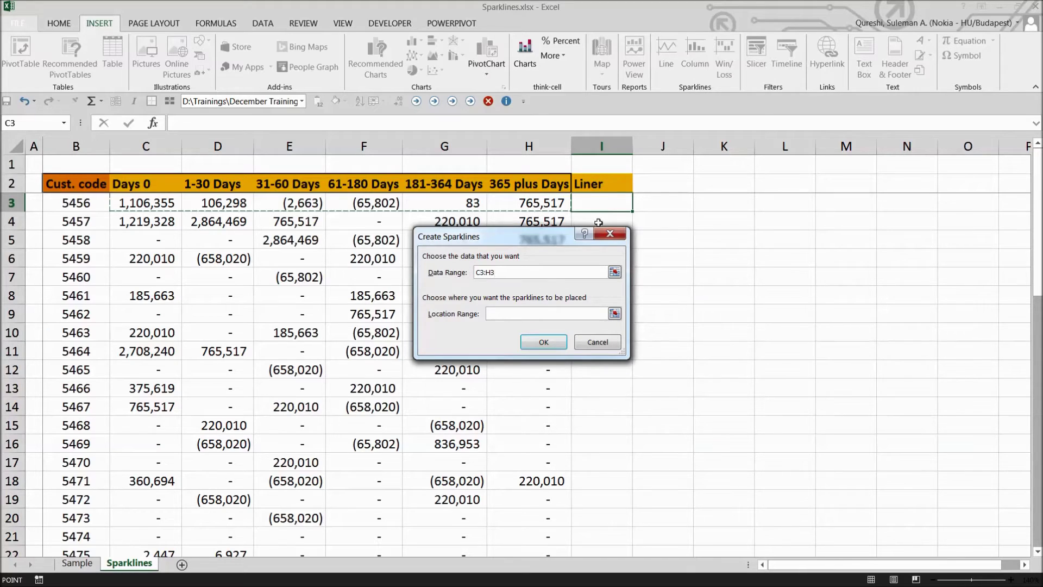
click(543, 342)
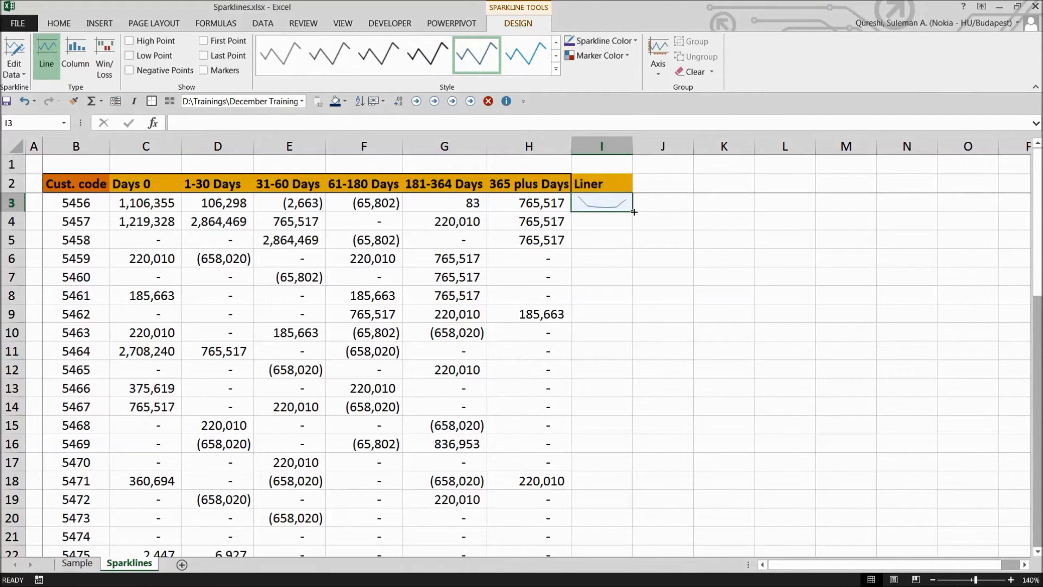
drag(634, 212, 596, 206)
scroll(609, 314, up, 15)
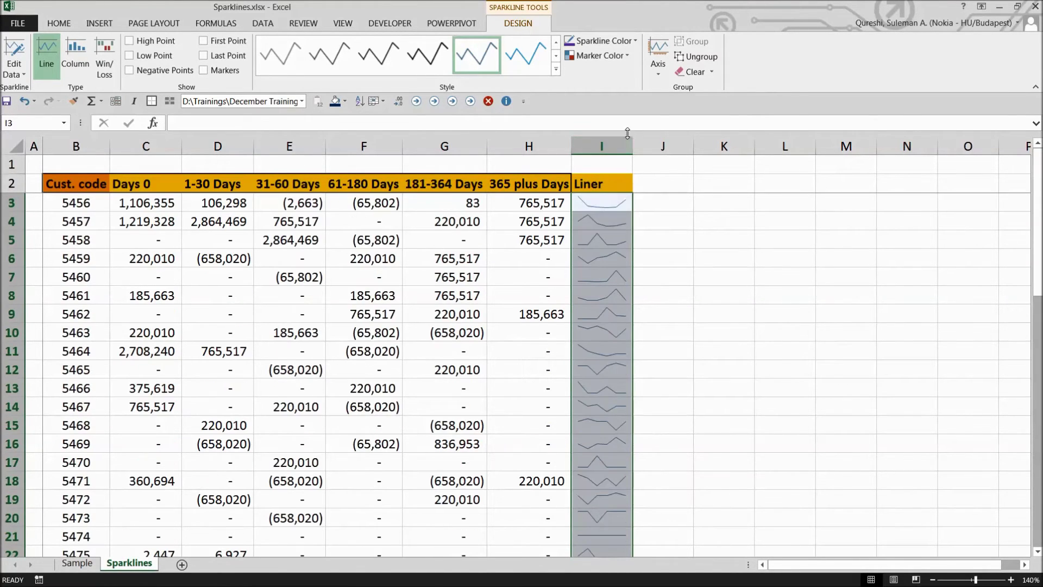
drag(632, 136, 690, 135)
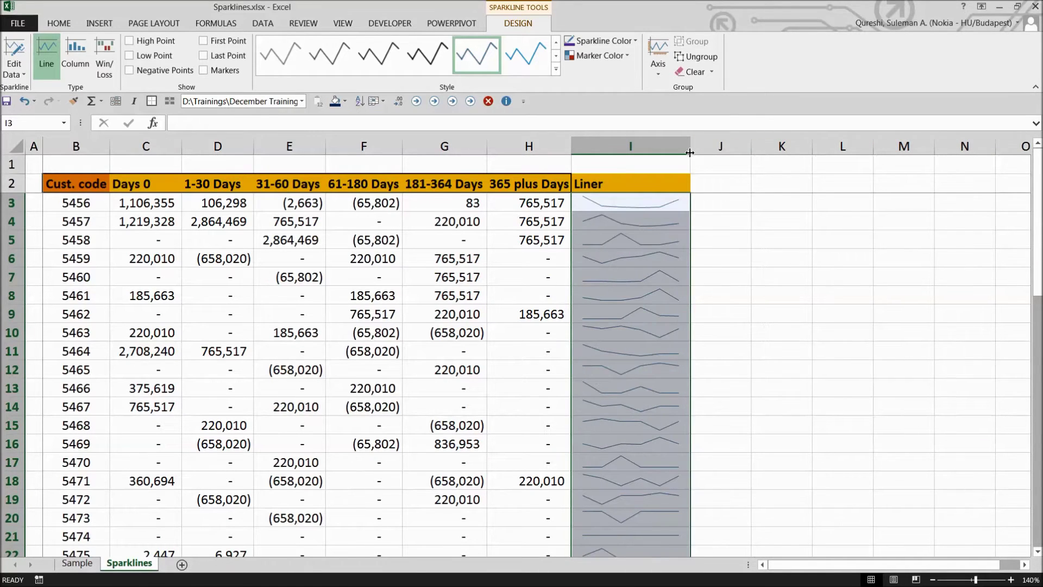
click(561, 233)
click(640, 203)
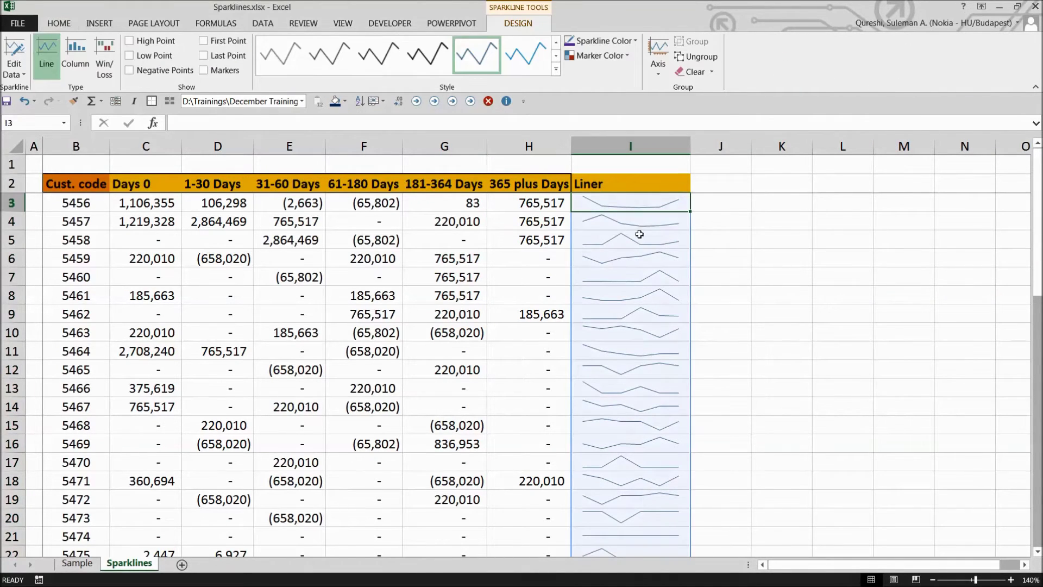
Apply a new sparkline style and a light teal-blue line colour to the Liner sparklines
click(555, 69)
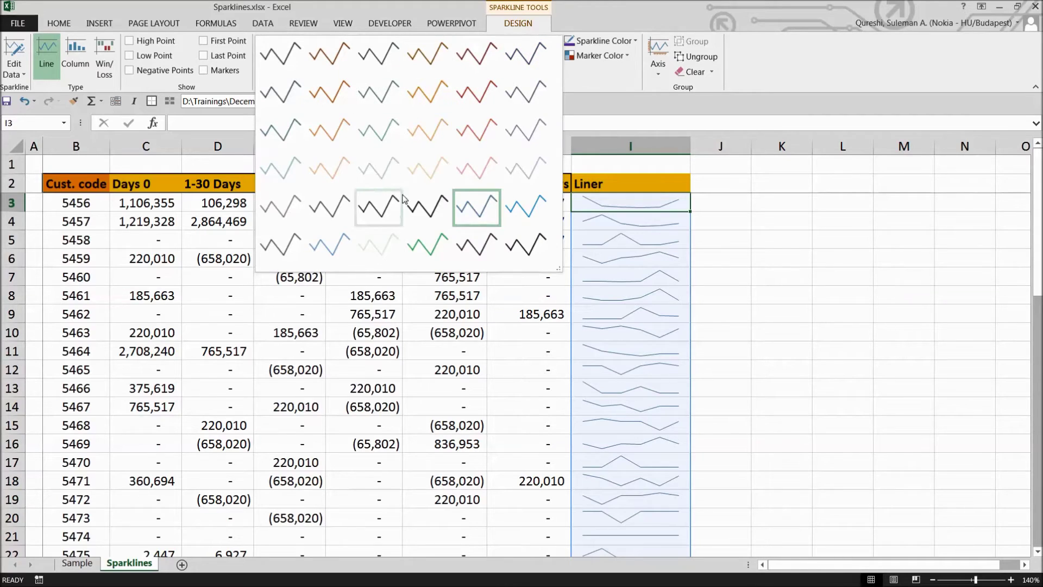
click(525, 209)
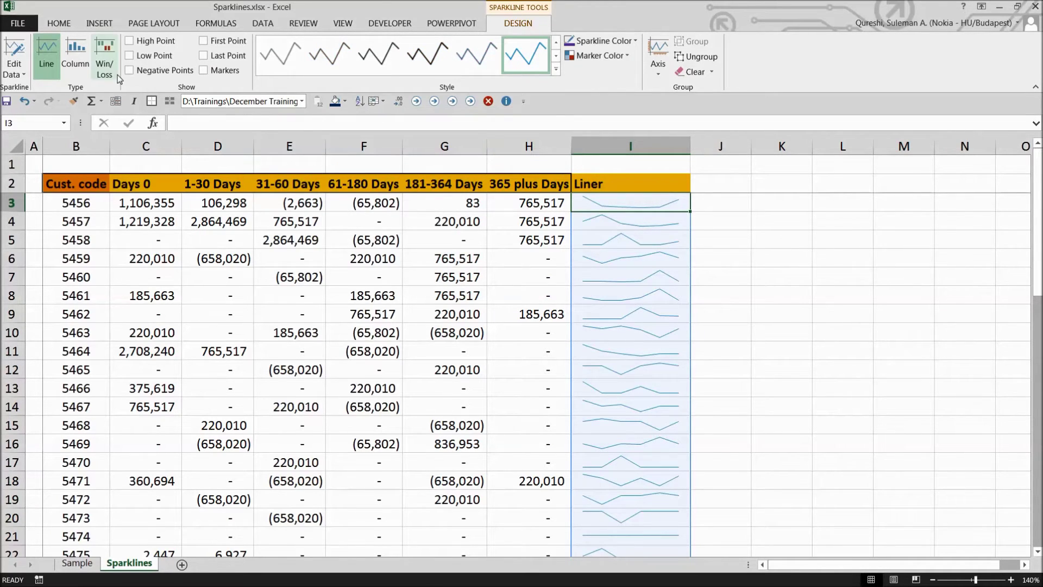
click(634, 40)
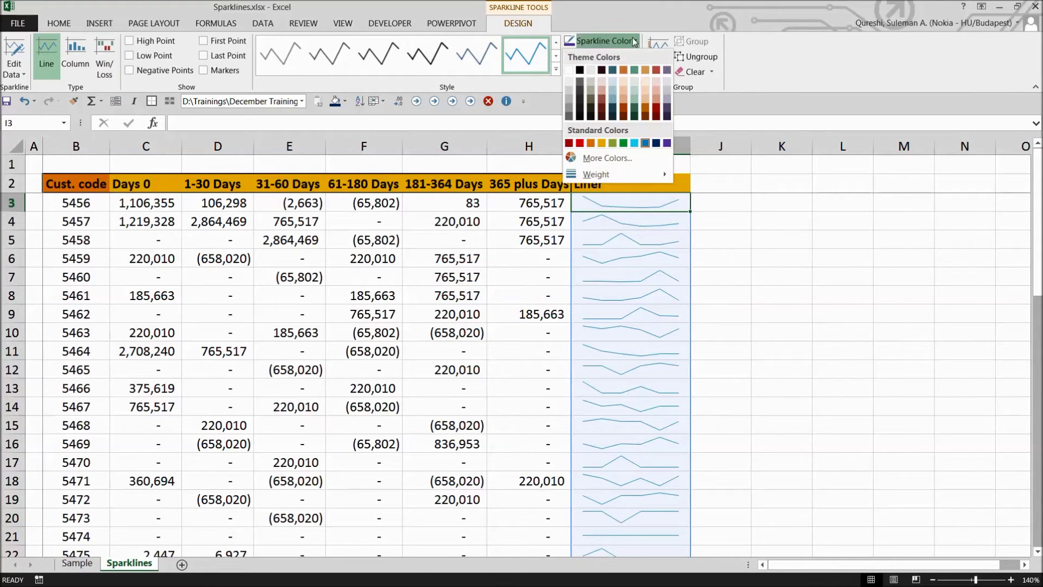
click(624, 143)
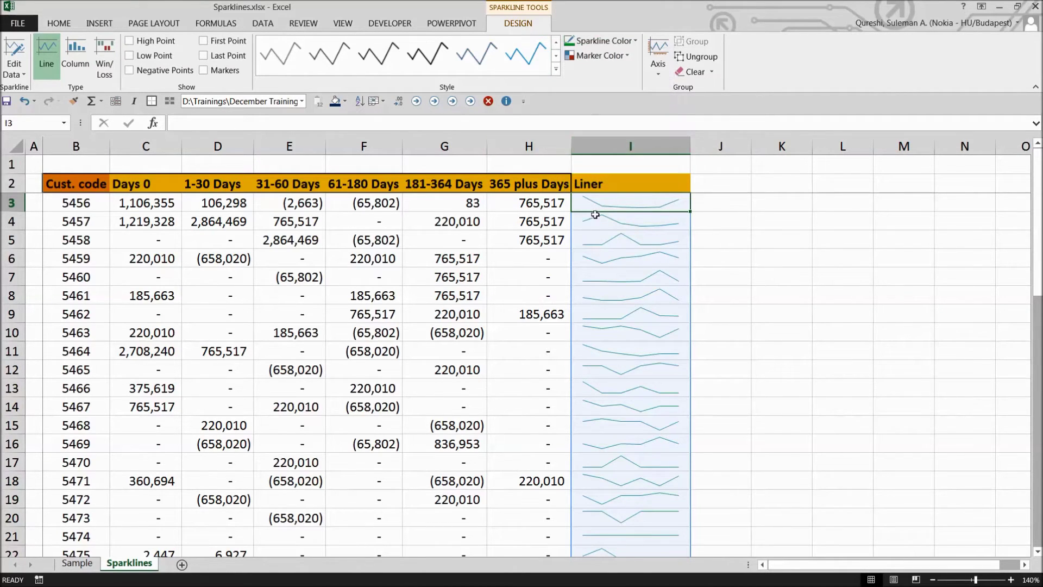
click(634, 40)
click(631, 144)
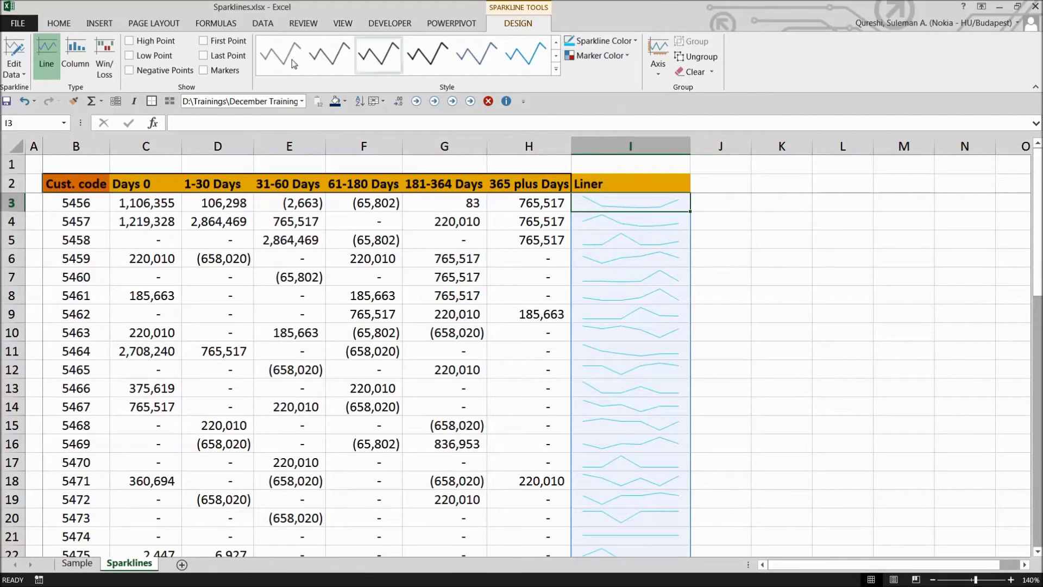
Turn on high-point markers for the Liner sparklines and colour them red
click(155, 44)
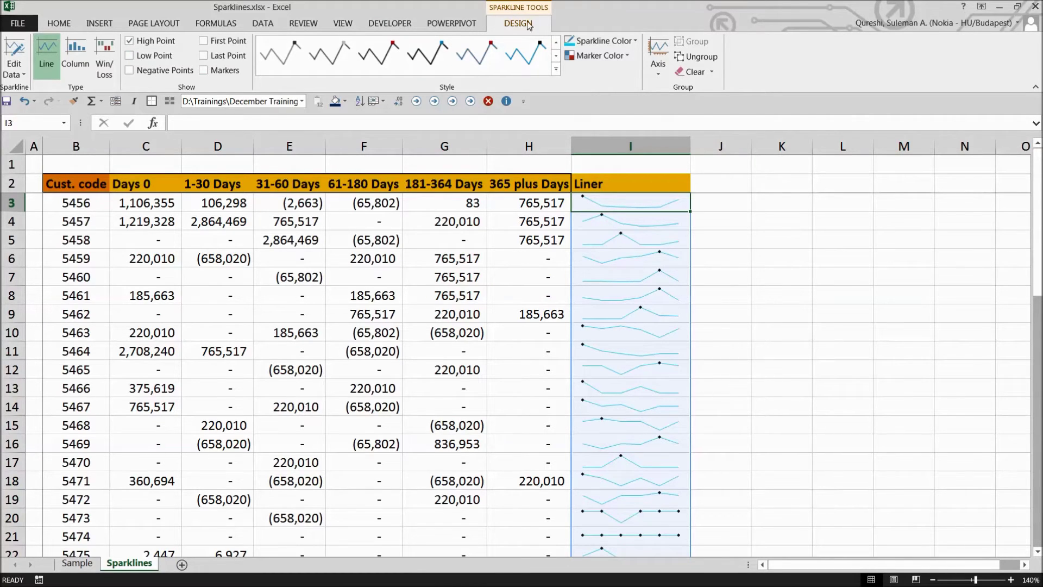
click(728, 227)
click(664, 213)
click(655, 203)
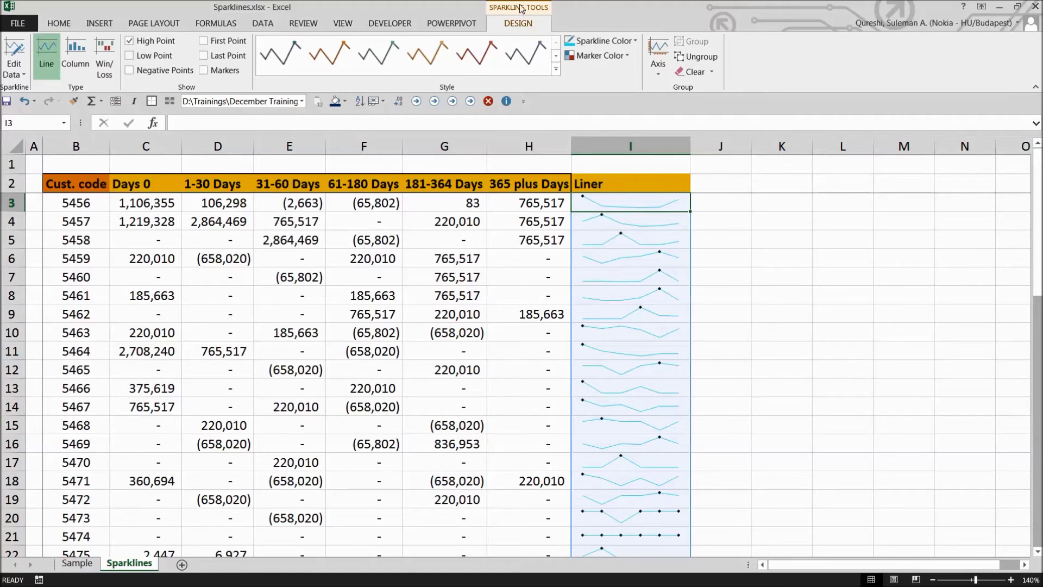
click(624, 57)
mouse_move(629, 109)
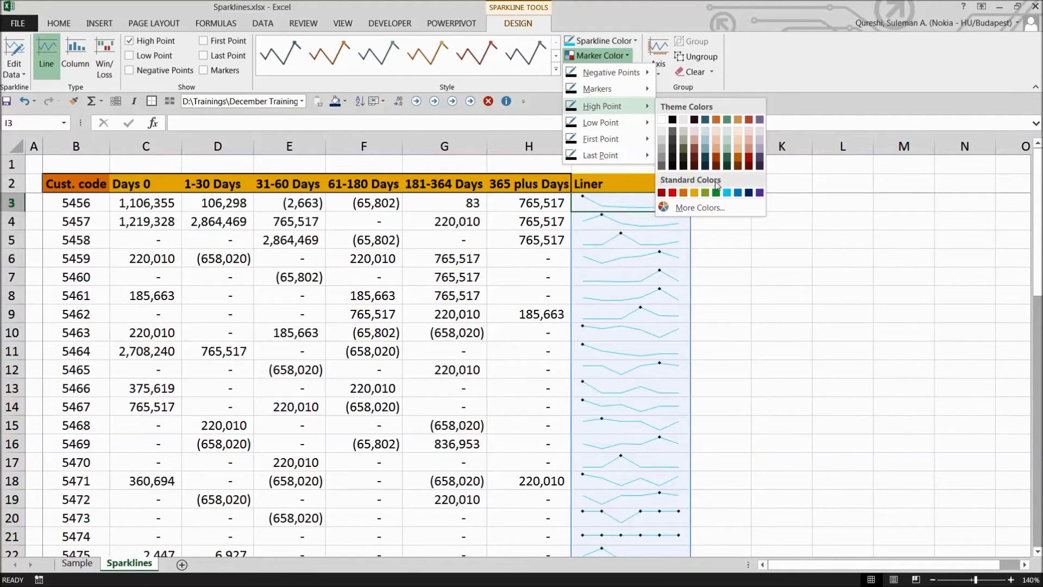
click(672, 192)
Toggle negative-point markers on and back off, leaving negatives unmarked, then select cell J2
click(706, 217)
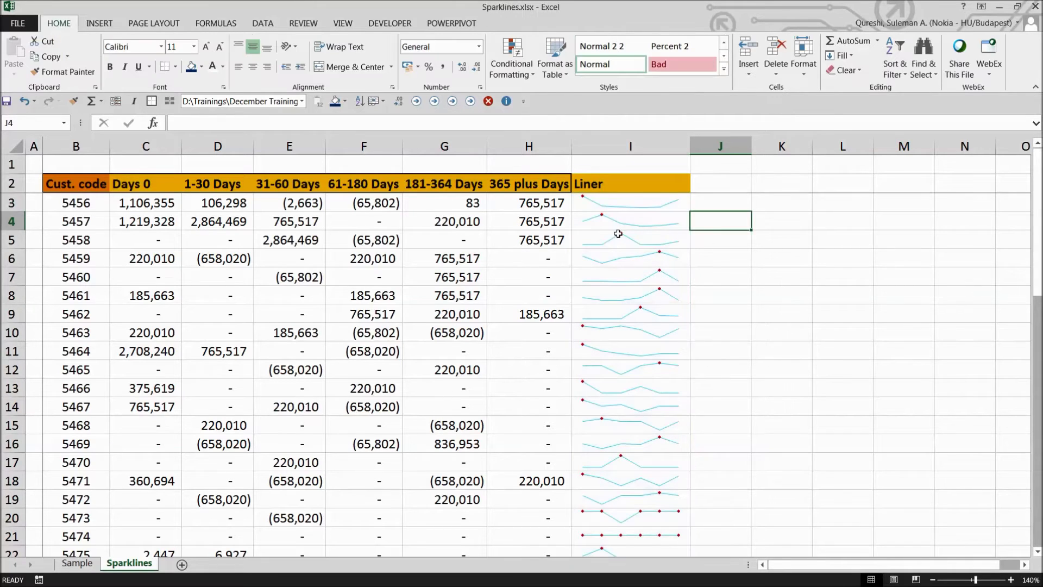
scroll(603, 285, down, 4)
scroll(613, 289, up, 1)
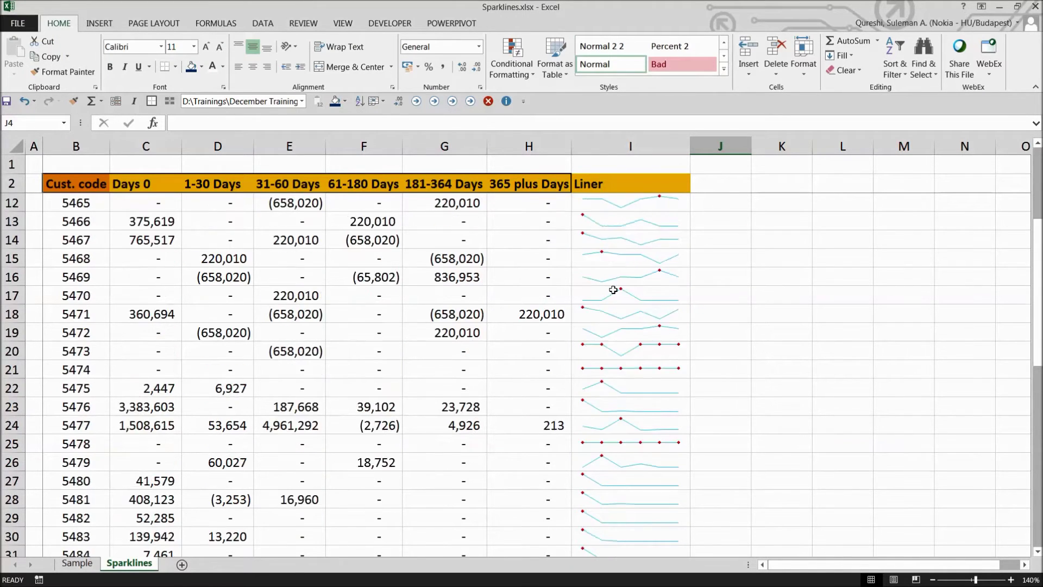
scroll(613, 290, up, 3)
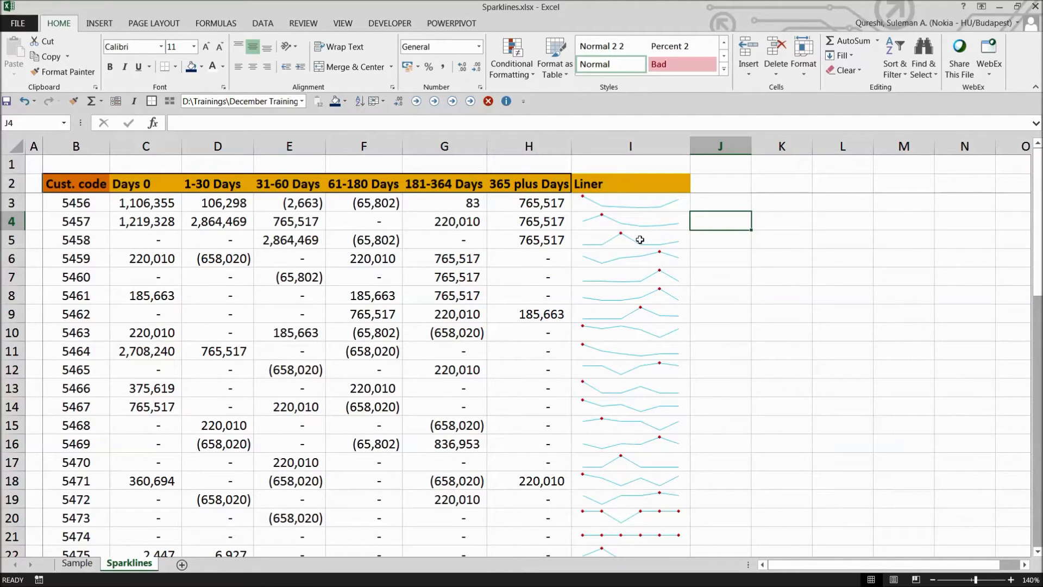
click(618, 206)
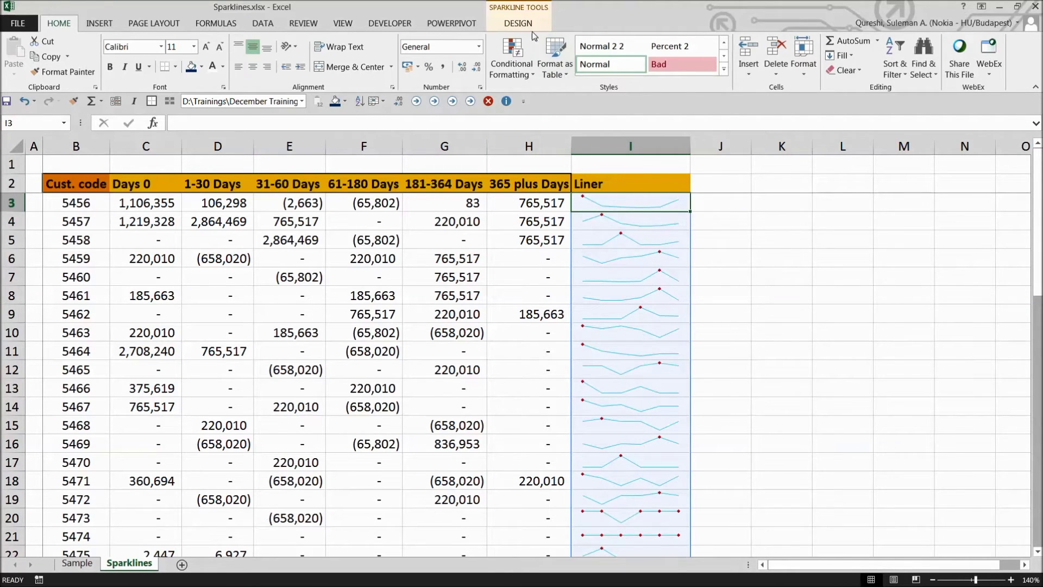
click(526, 24)
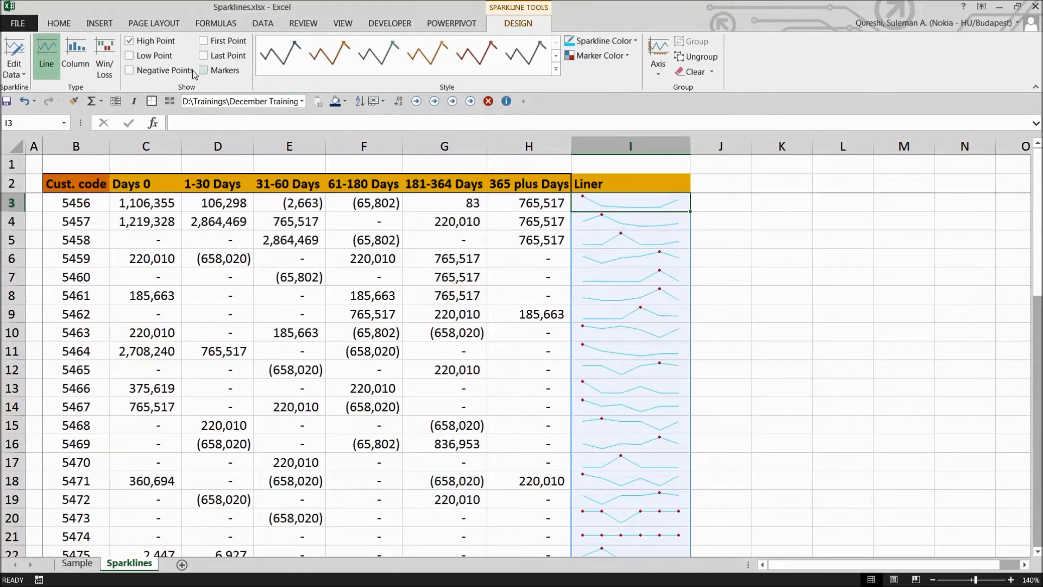
click(167, 73)
click(167, 73)
click(618, 187)
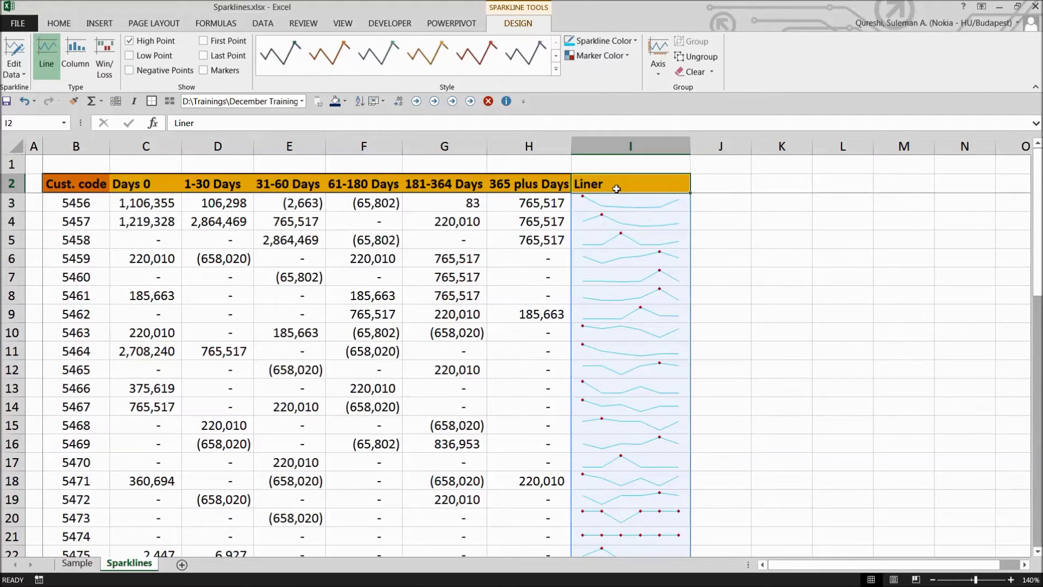
click(701, 185)
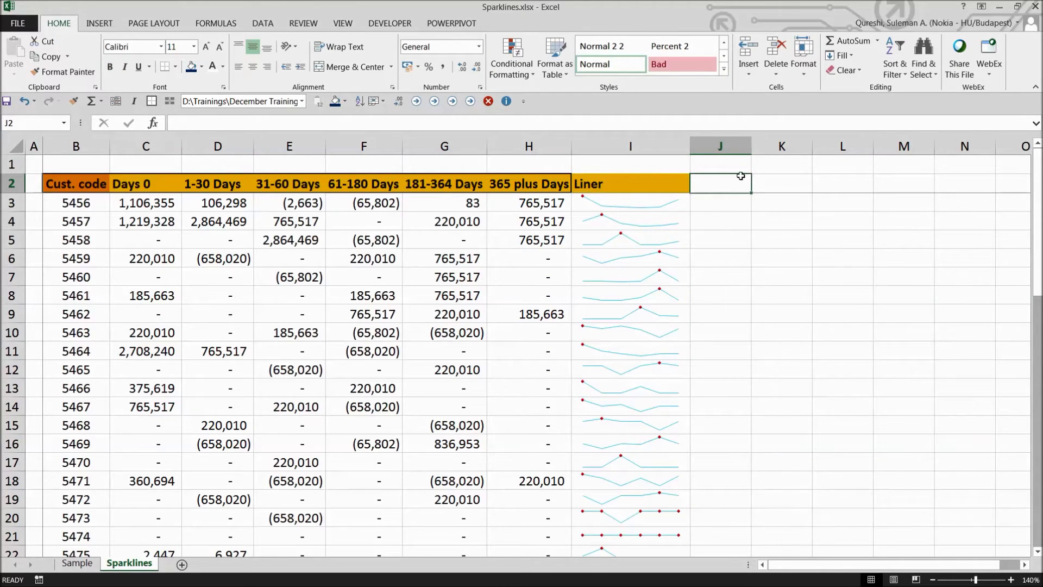
Enter the heading 'Column' in cell J2
click(624, 203)
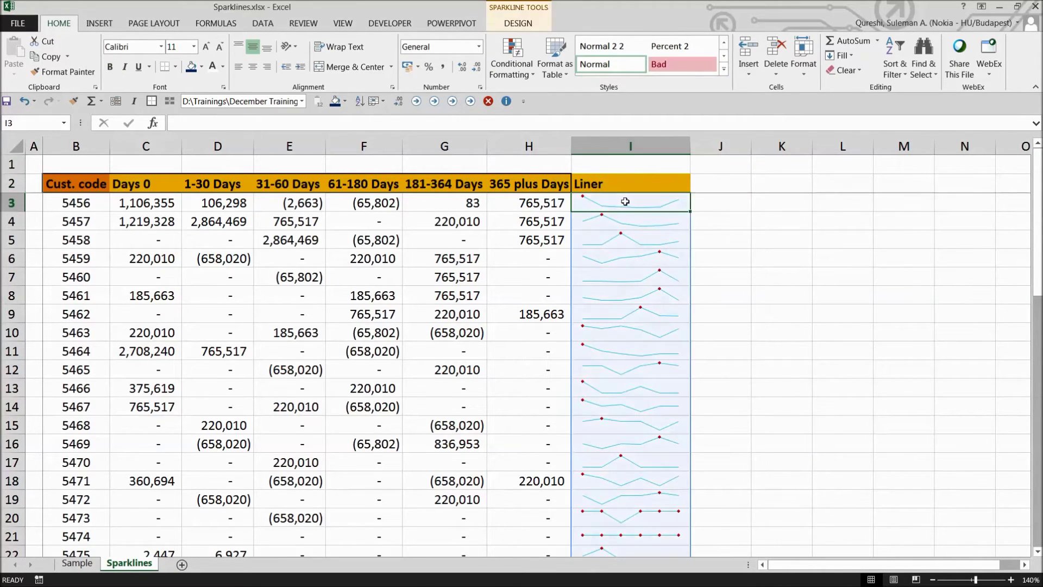
click(698, 183)
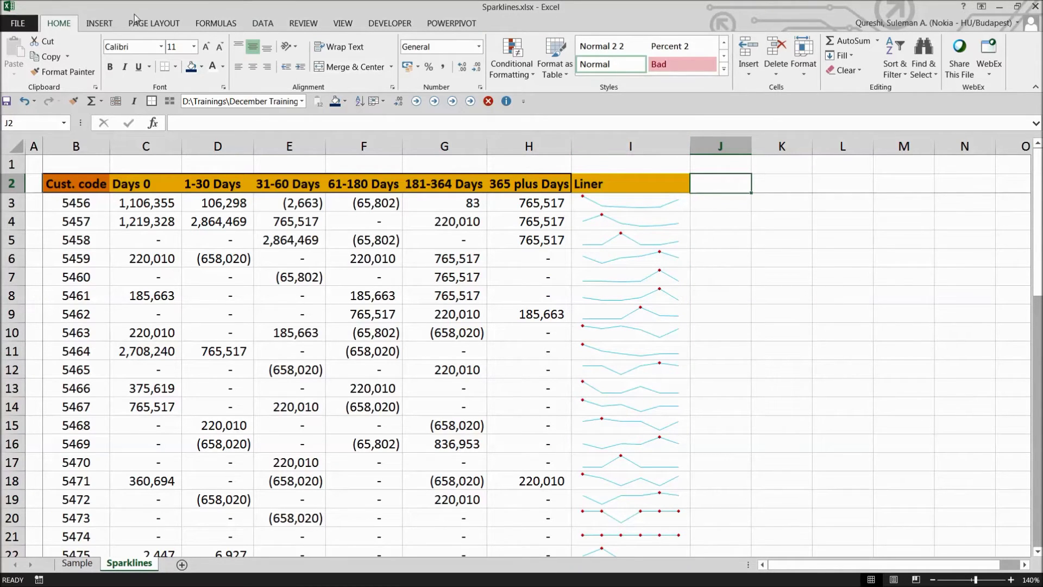
click(98, 24)
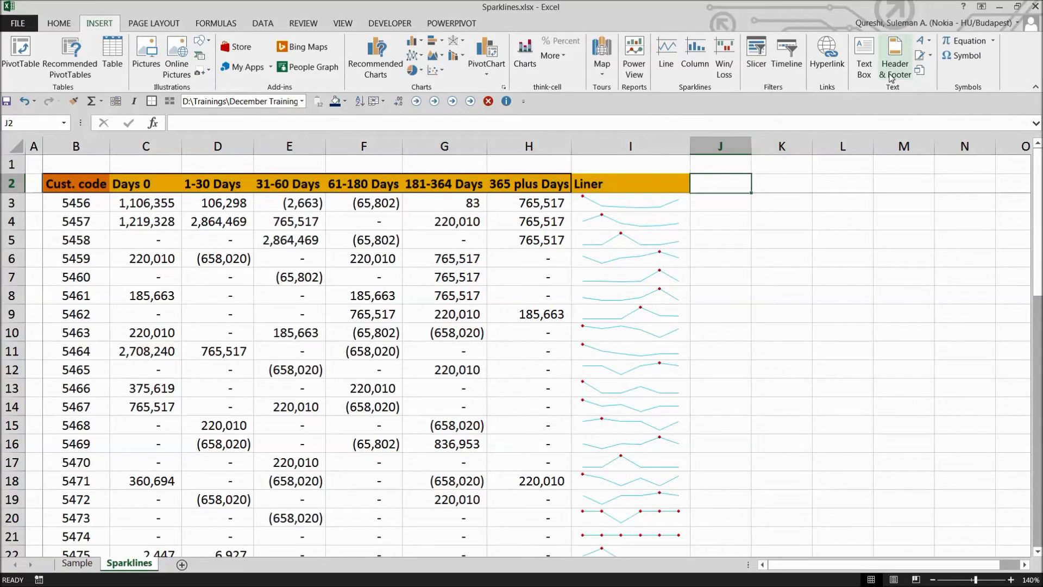
text(Col)
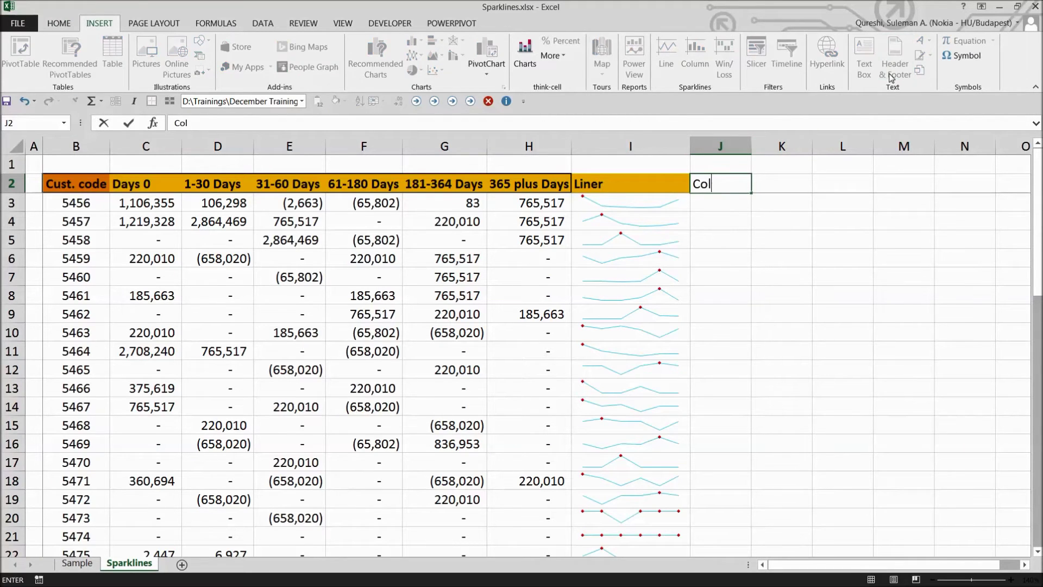
text(umn)
key(Return)
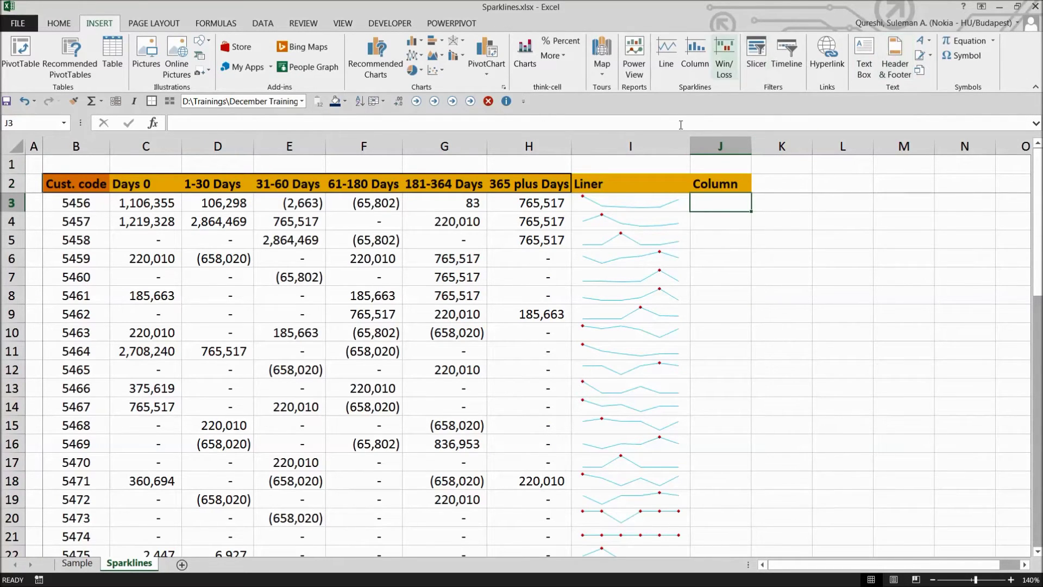
Create a column sparkline in J3 from C3:H3, widen column J, and begin filling it down
click(695, 55)
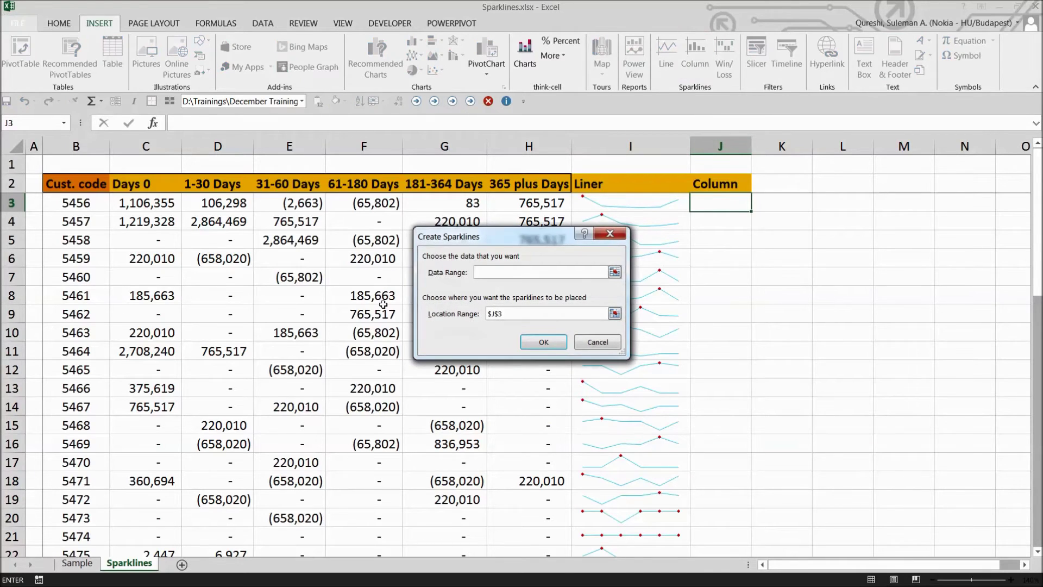
drag(138, 206, 496, 206)
click(544, 343)
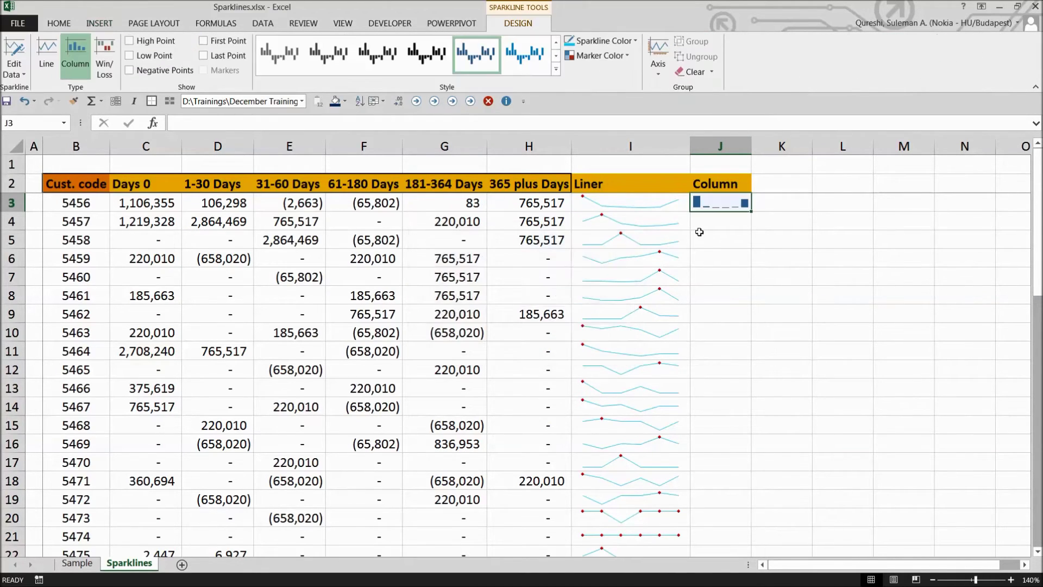
drag(748, 146, 795, 146)
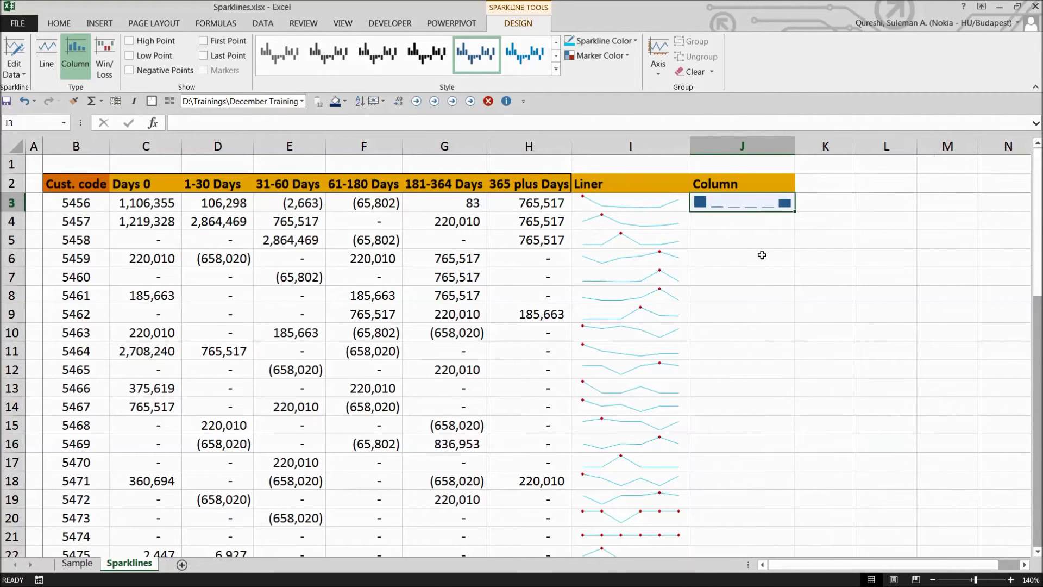
drag(795, 211, 785, 585)
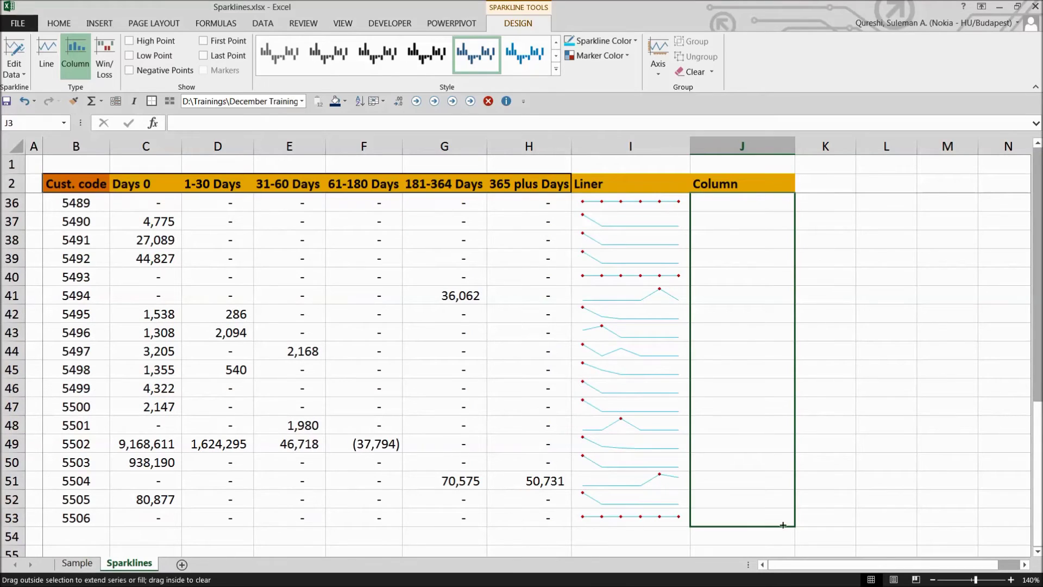
Finish filling the column sparkline down to J53 and reselect J3
drag(782, 525, 776, 516)
scroll(768, 369, up, 6)
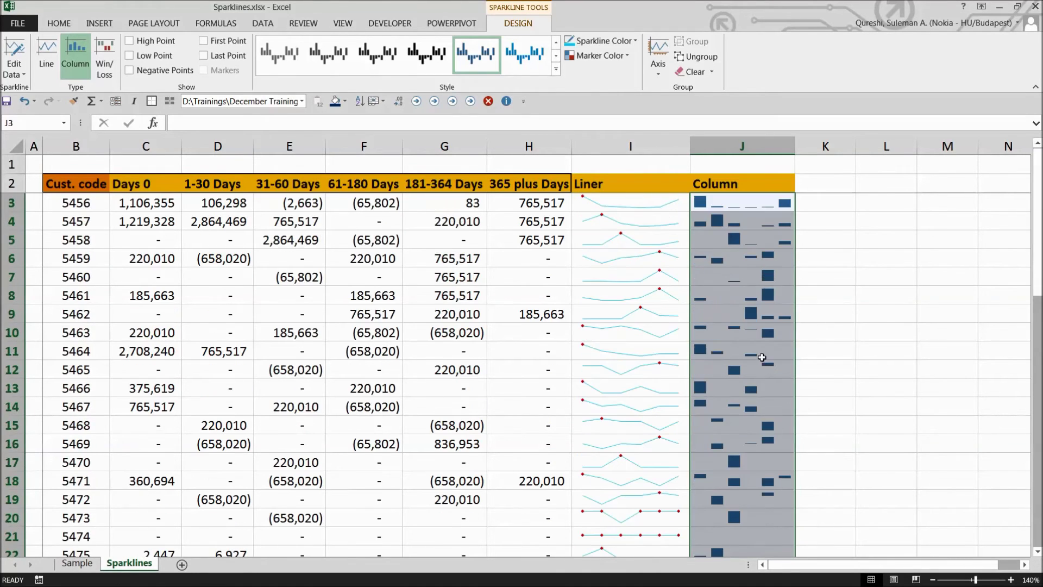
click(739, 201)
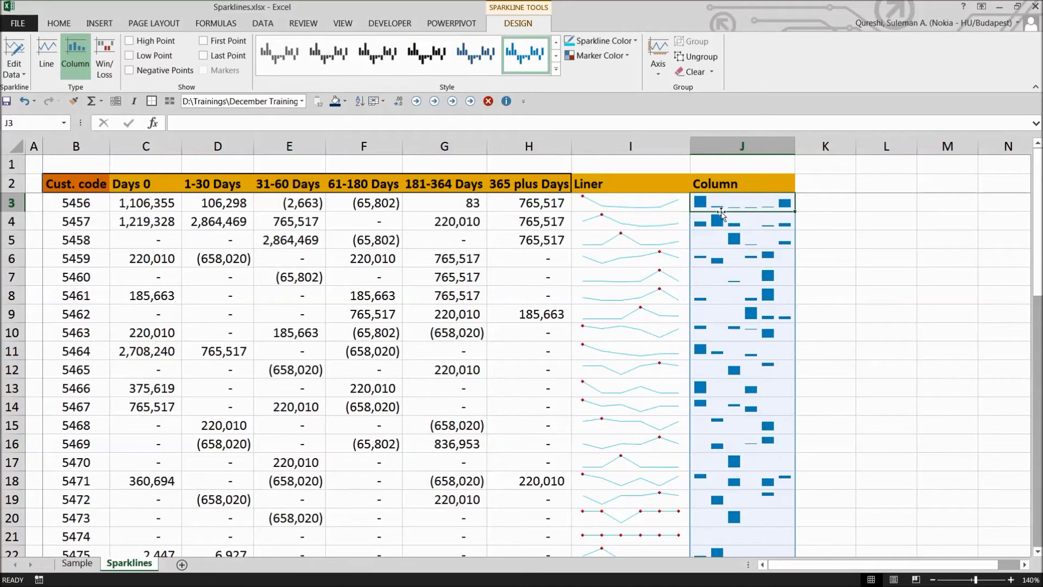
Recolour the Column sparklines light blue, then change them to green
click(766, 212)
click(766, 211)
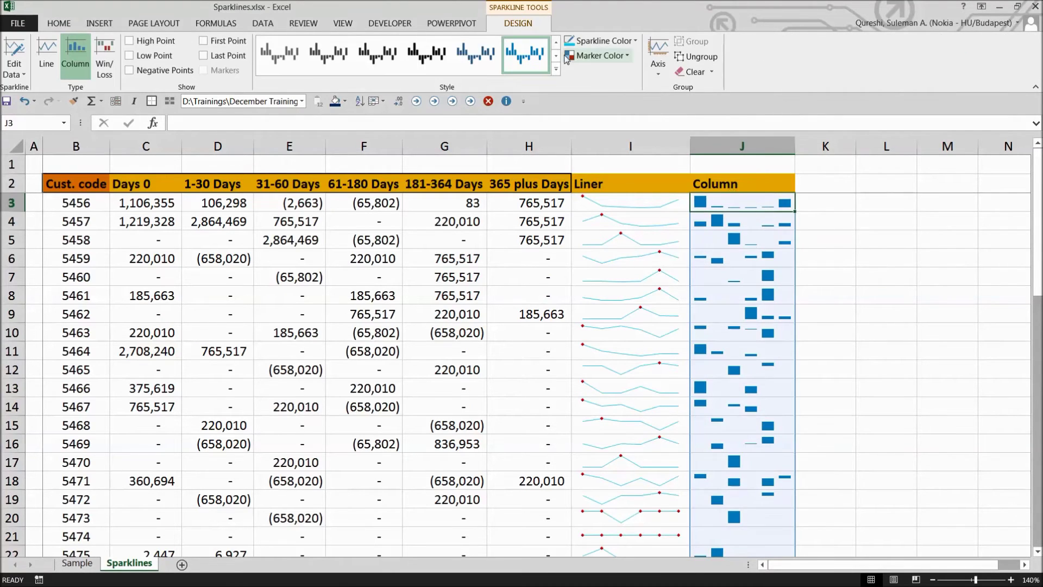
click(619, 41)
click(633, 143)
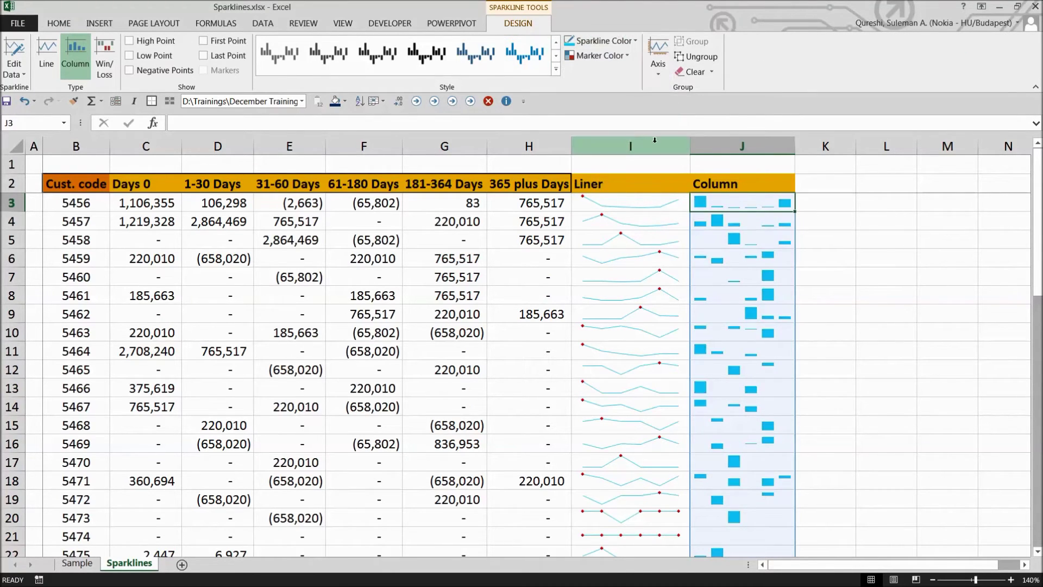
click(597, 55)
click(603, 44)
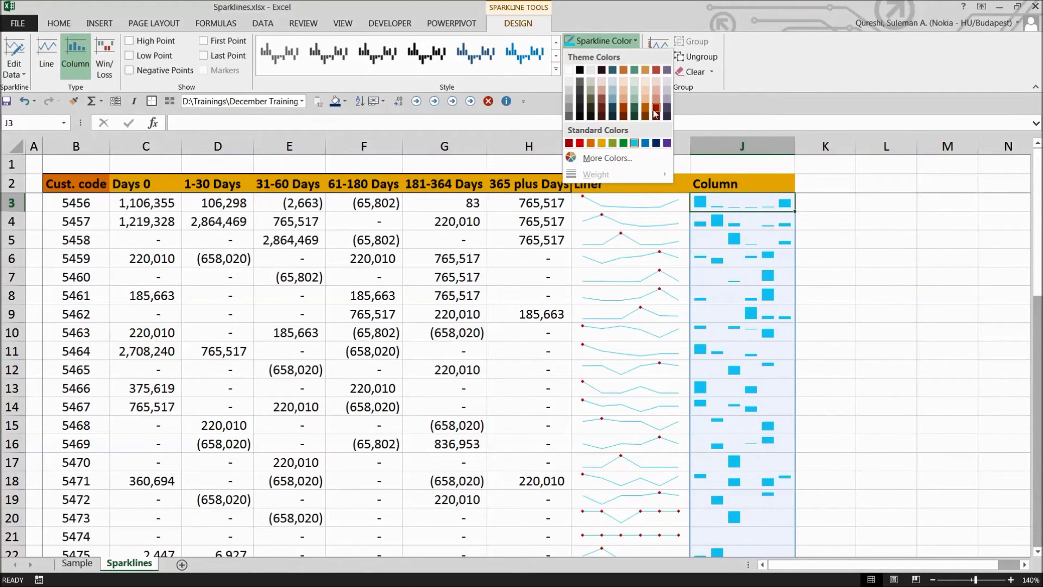
click(623, 142)
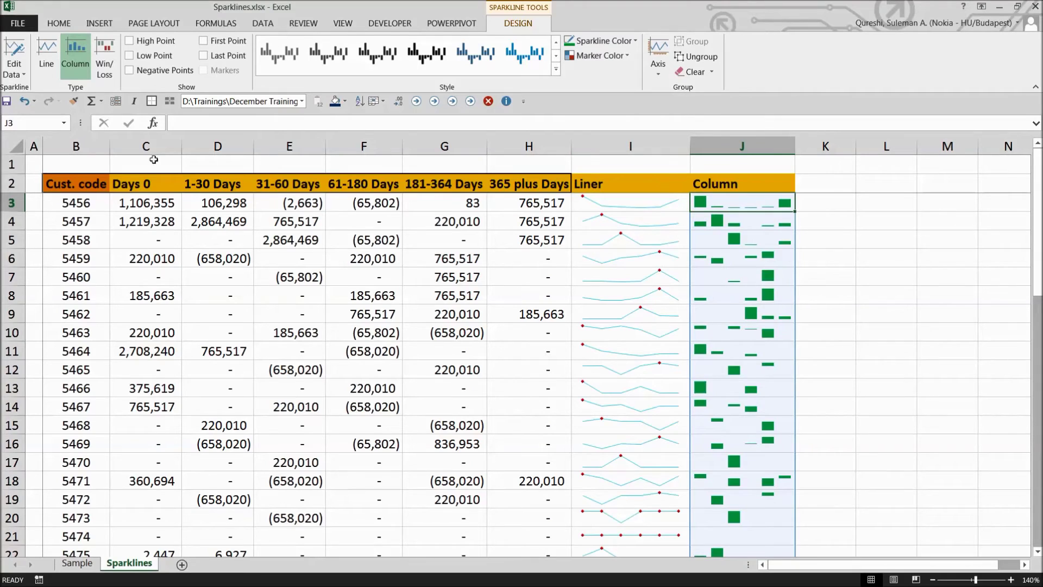
Mark each Column sparkline's high point in red and check the result
click(149, 44)
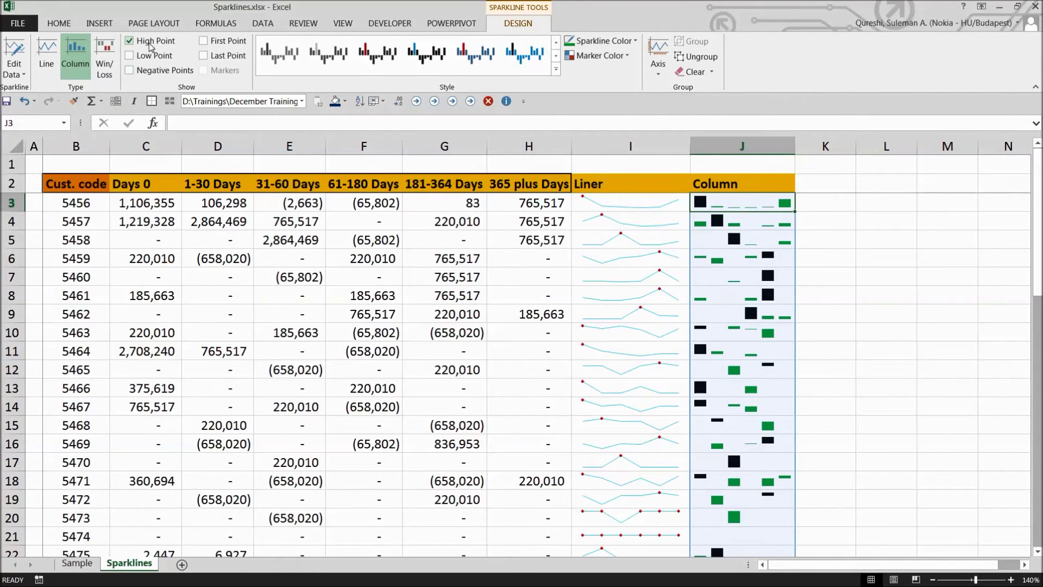
click(616, 56)
mouse_move(625, 105)
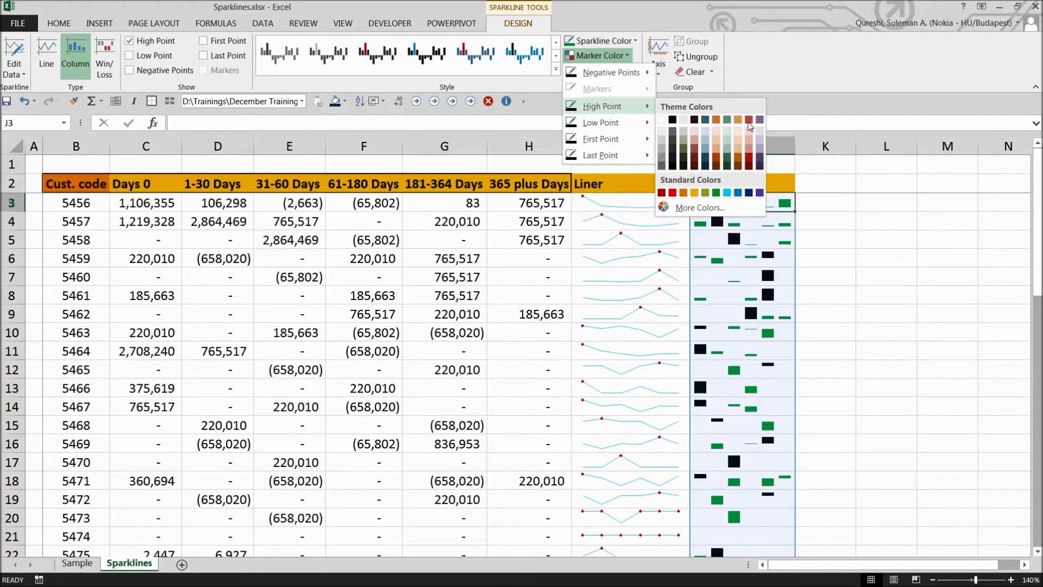
click(672, 193)
click(846, 215)
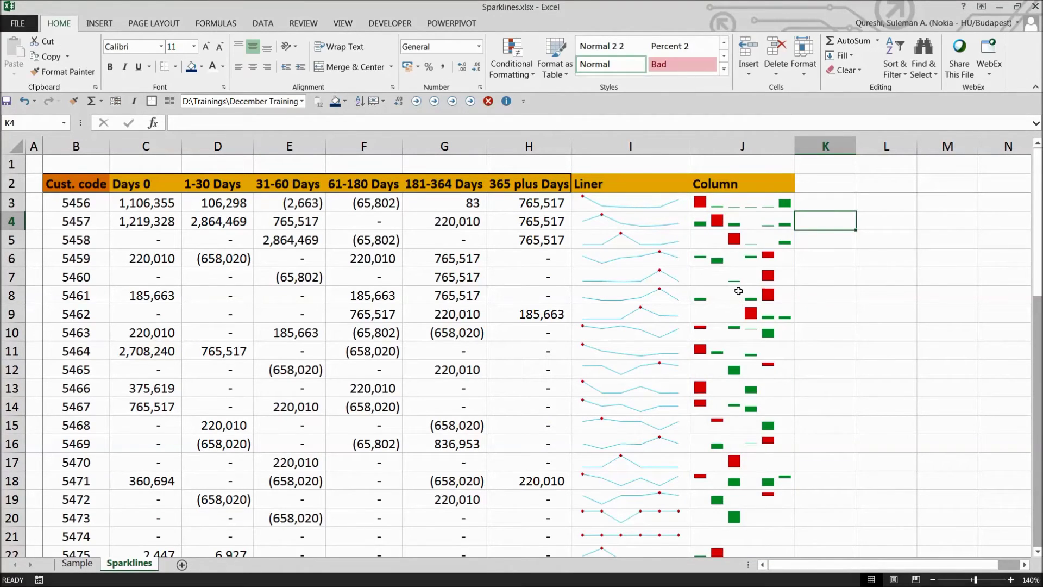
click(738, 206)
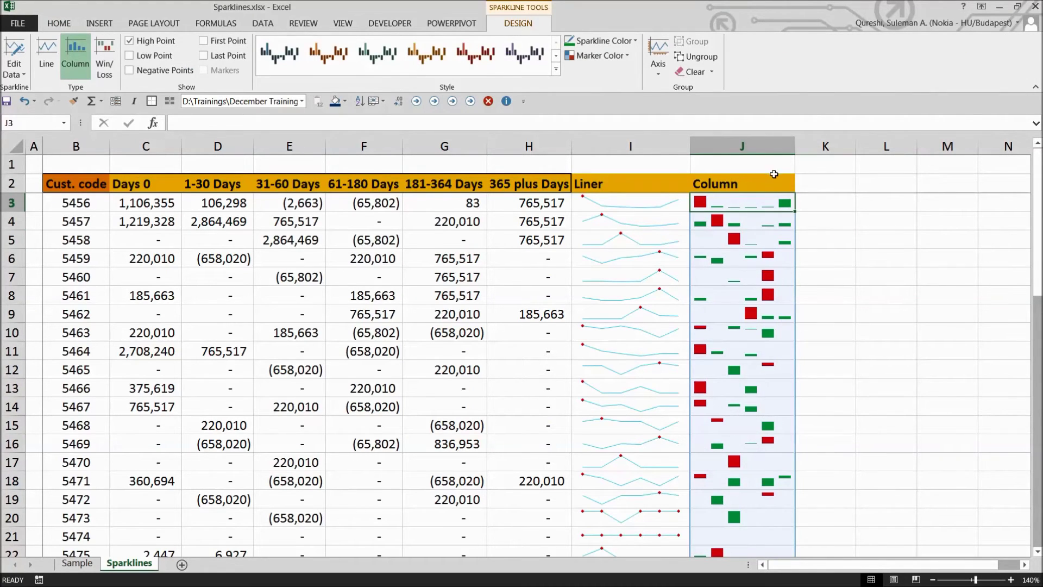
click(807, 182)
click(764, 201)
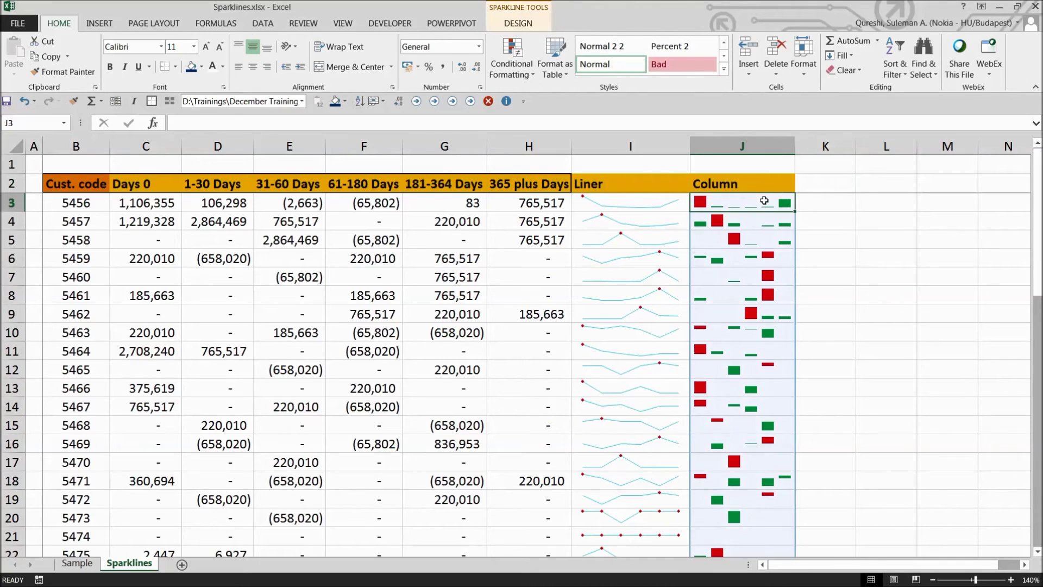
Enter the header 'W/L' in K2 and begin a Win/Loss sparkline for K3
click(98, 22)
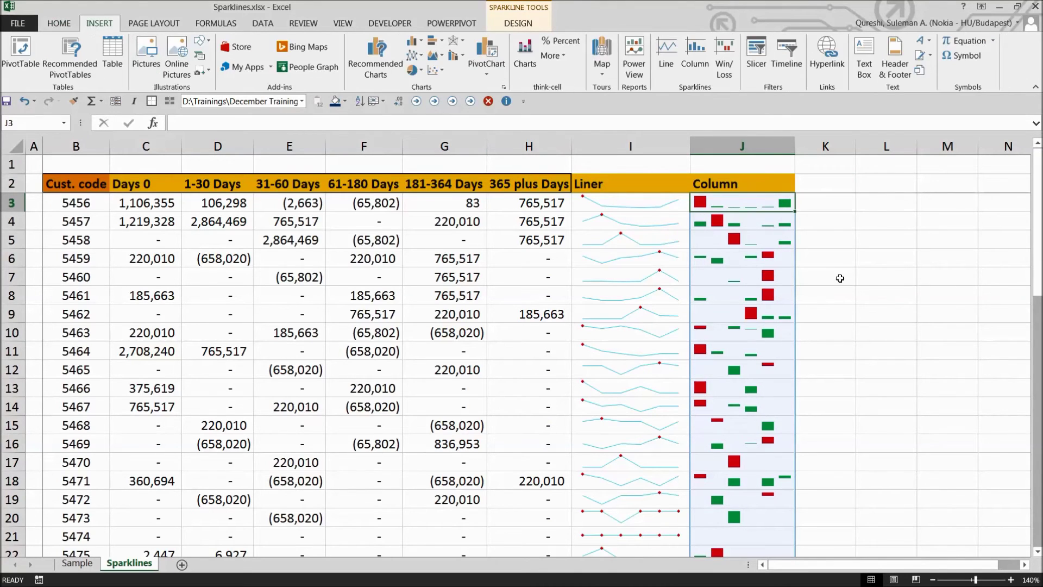
click(830, 186)
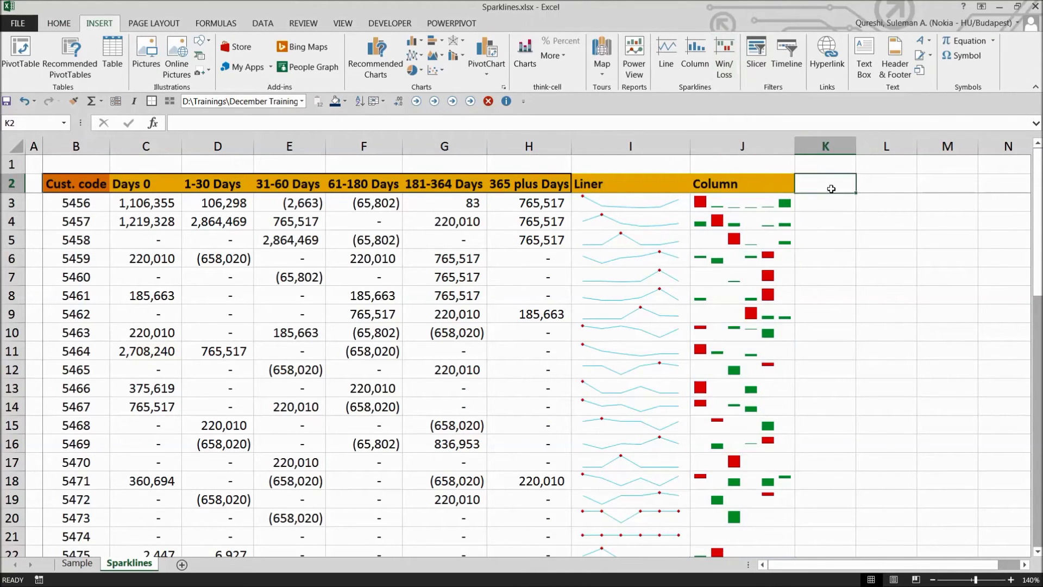
text(W/L)
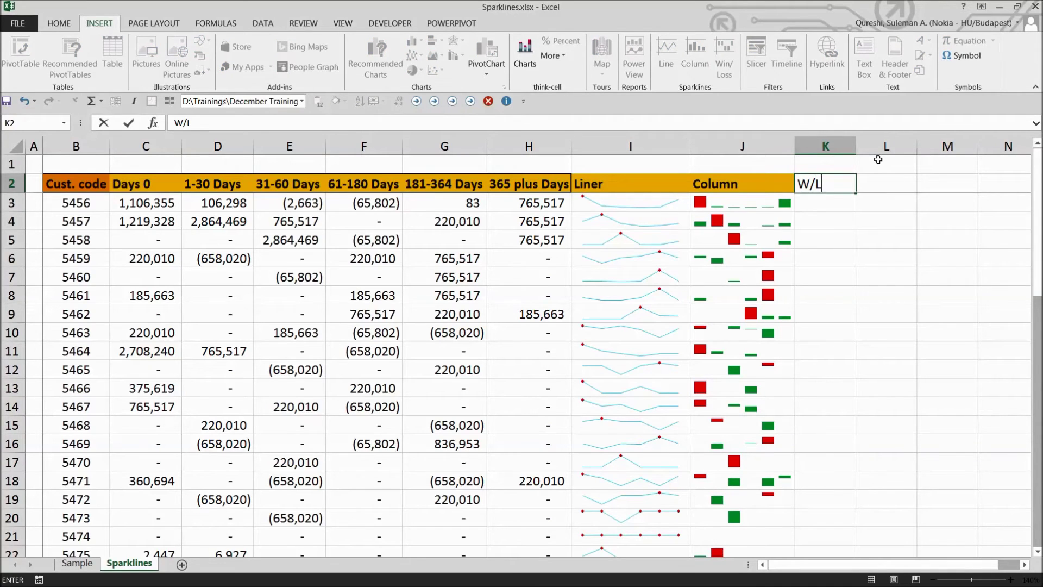
key(Return)
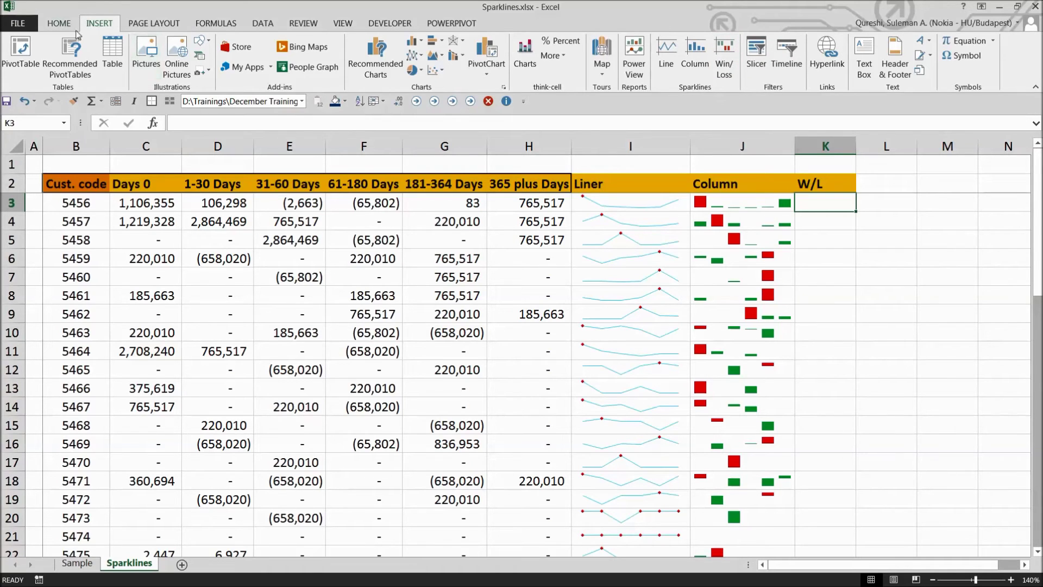
click(725, 57)
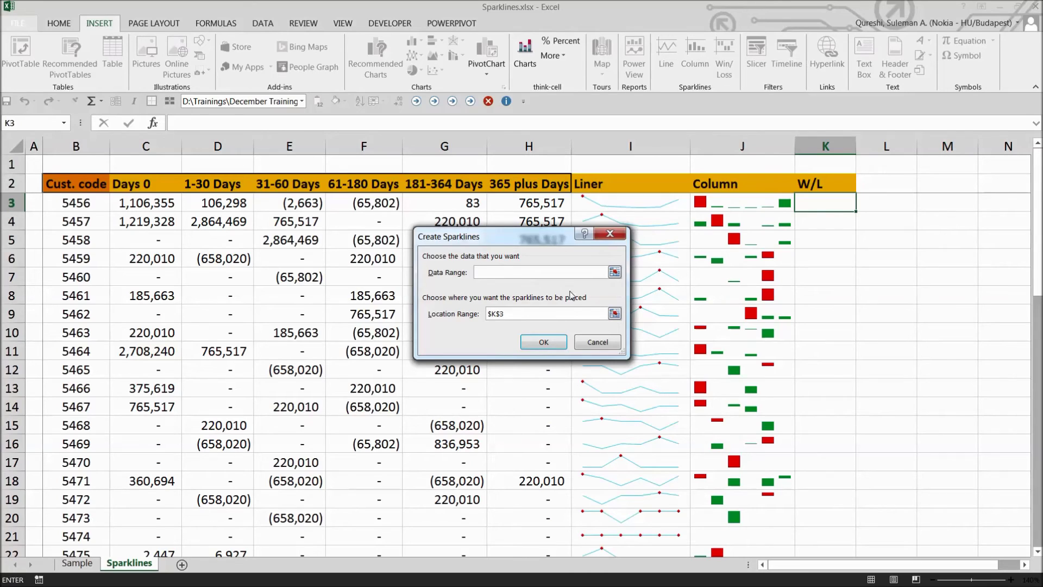
Build a Win/Loss sparkline in K3 from C3:H3 and fill it down to row 52
click(163, 217)
drag(157, 203, 474, 204)
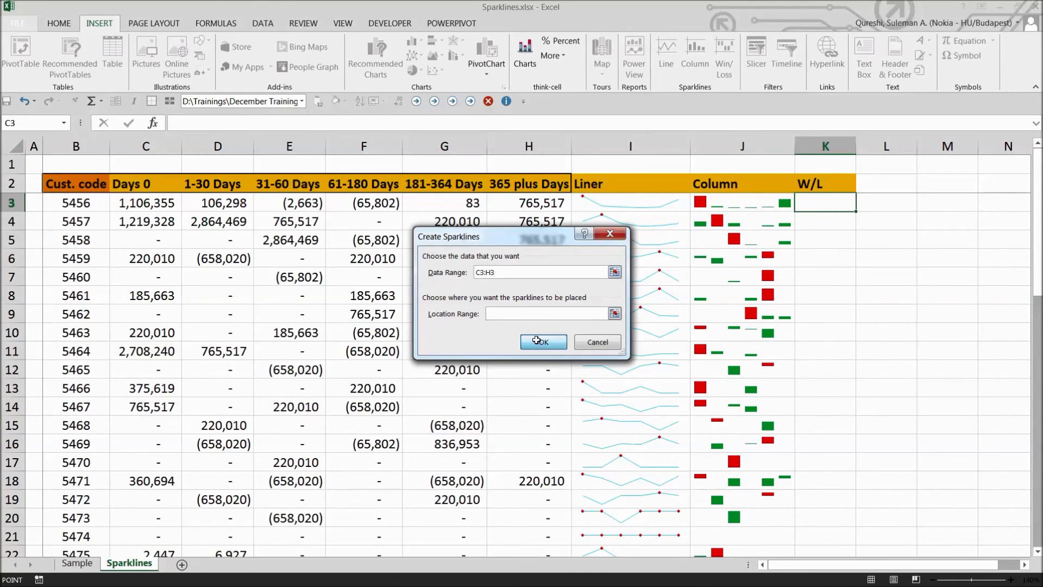
click(541, 341)
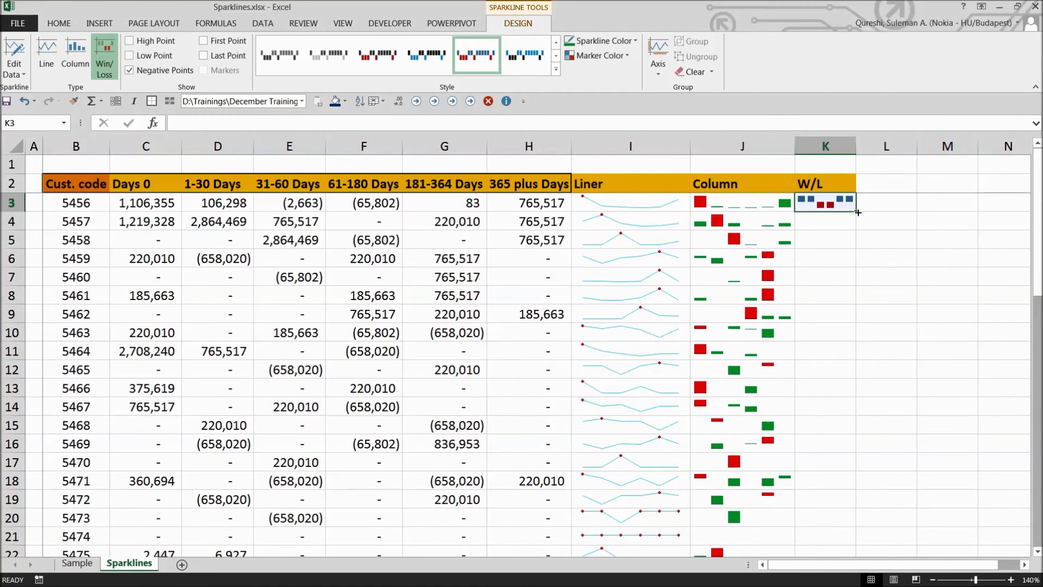
drag(857, 213, 834, 530)
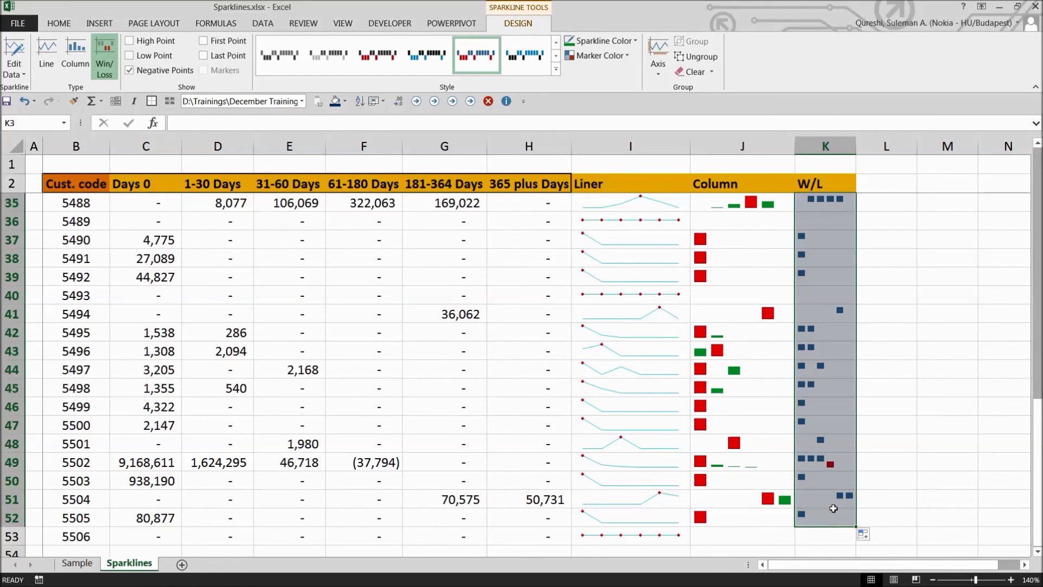
scroll(750, 282, up, 8)
scroll(750, 282, up, 3)
click(789, 215)
Give the column K W/L sparklines the dark blue/red style, then make their sparkline colour light blue
click(822, 198)
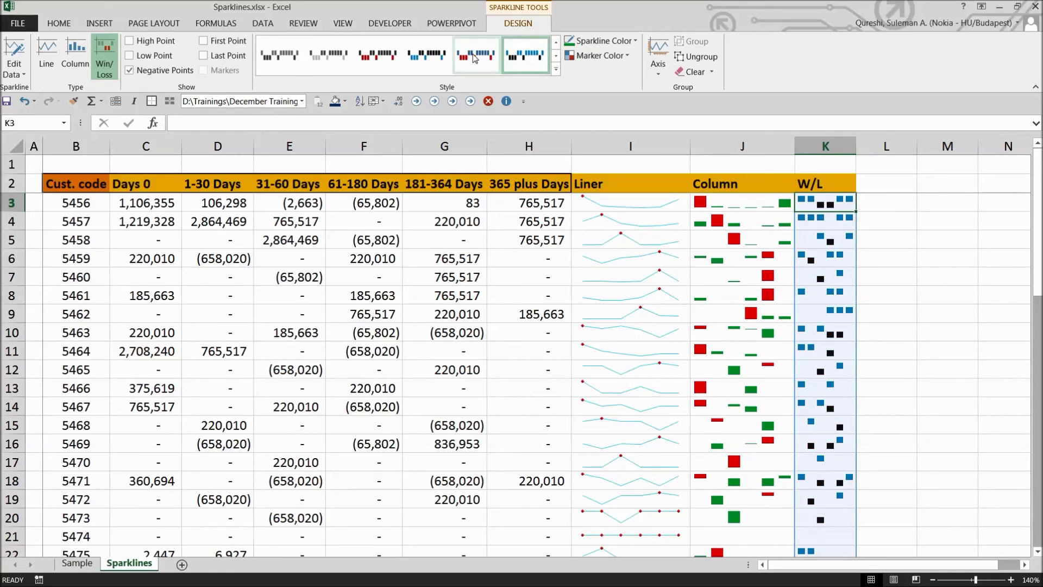
click(384, 56)
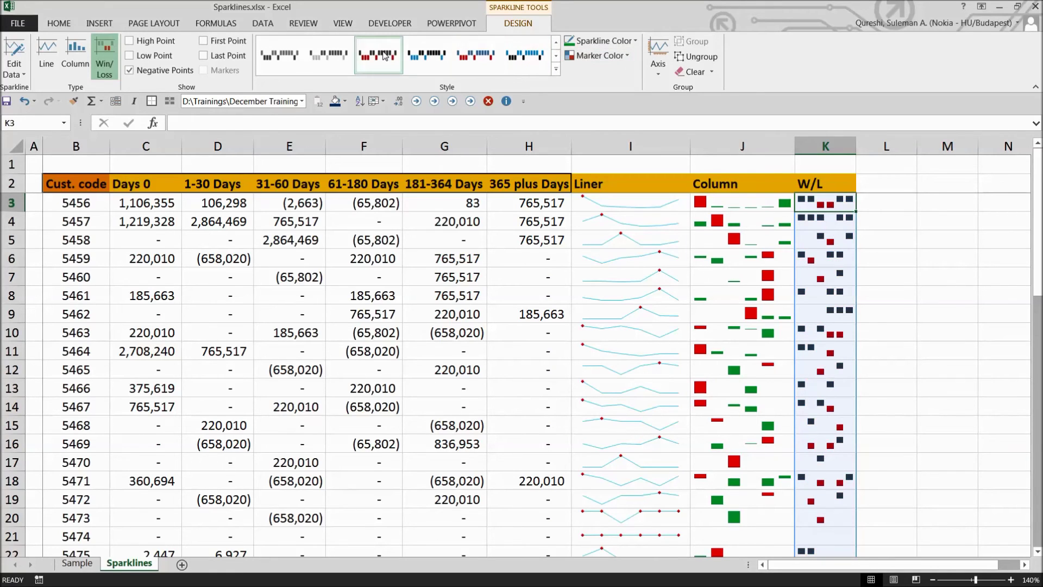
click(598, 56)
click(604, 41)
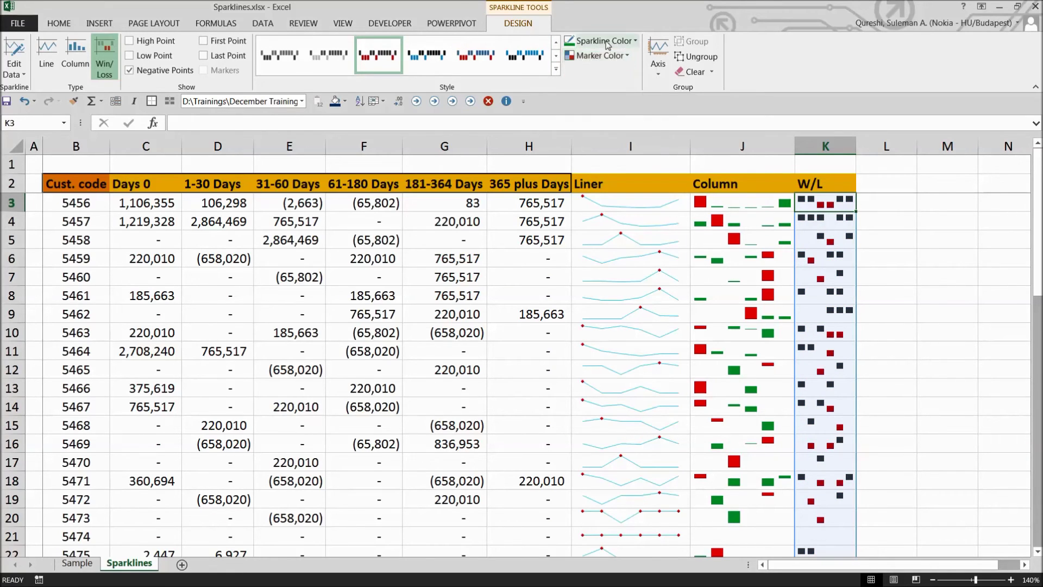
click(603, 41)
click(634, 143)
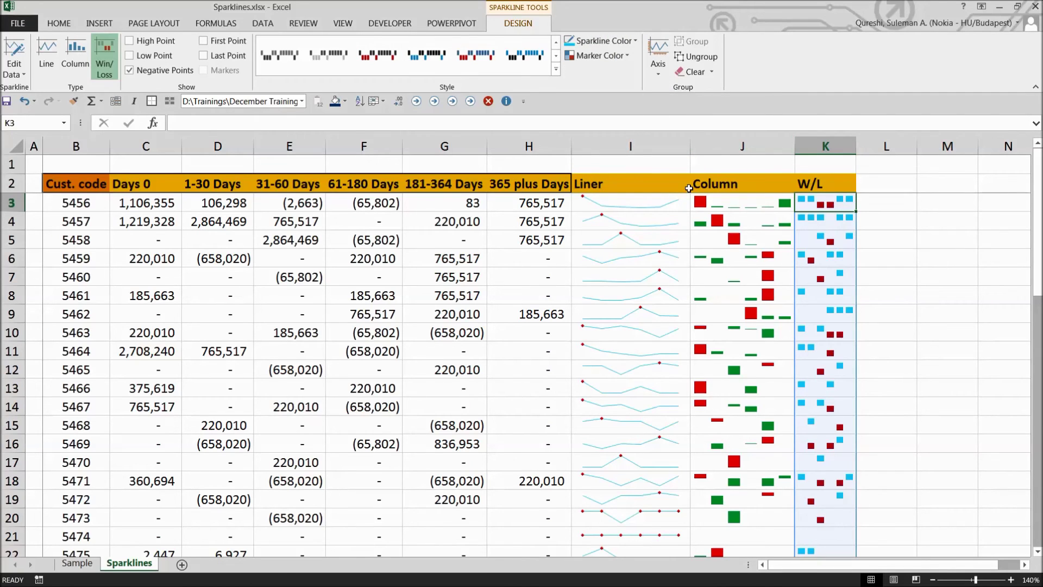
Turn off Negative Points and turn on High Point and First Point for the W/L sparklines
click(144, 70)
click(144, 56)
click(146, 42)
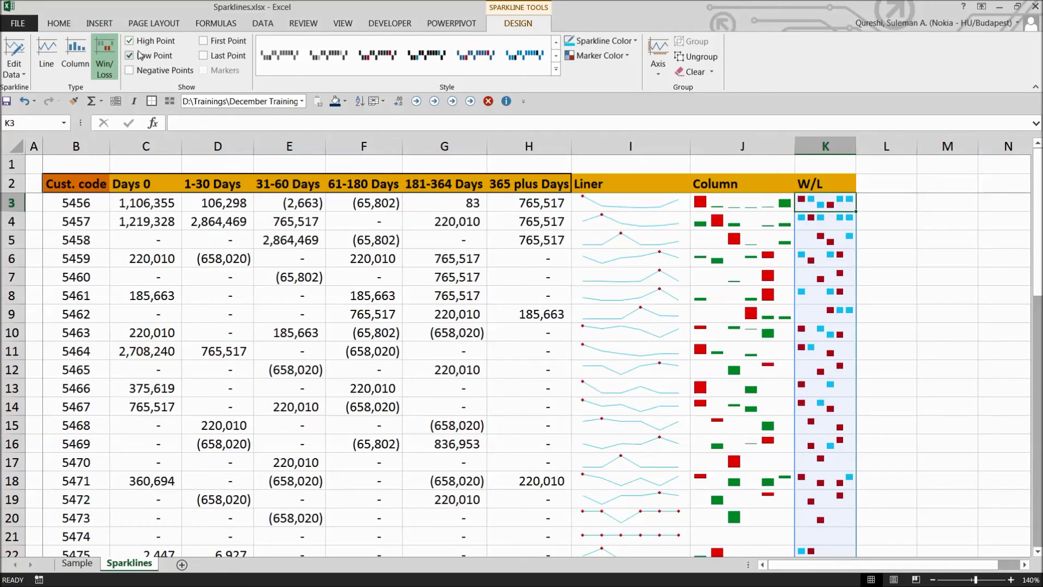
click(144, 56)
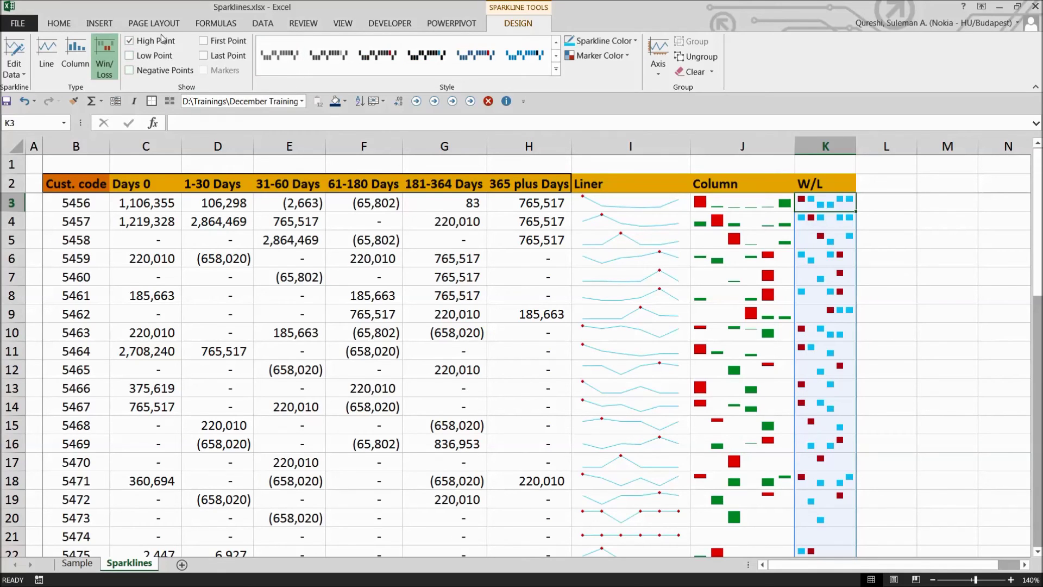
click(202, 42)
click(202, 43)
click(203, 42)
click(203, 43)
click(202, 42)
click(203, 43)
Set the W/L sparklines' first-point marker colour to green
click(598, 56)
mouse_move(602, 138)
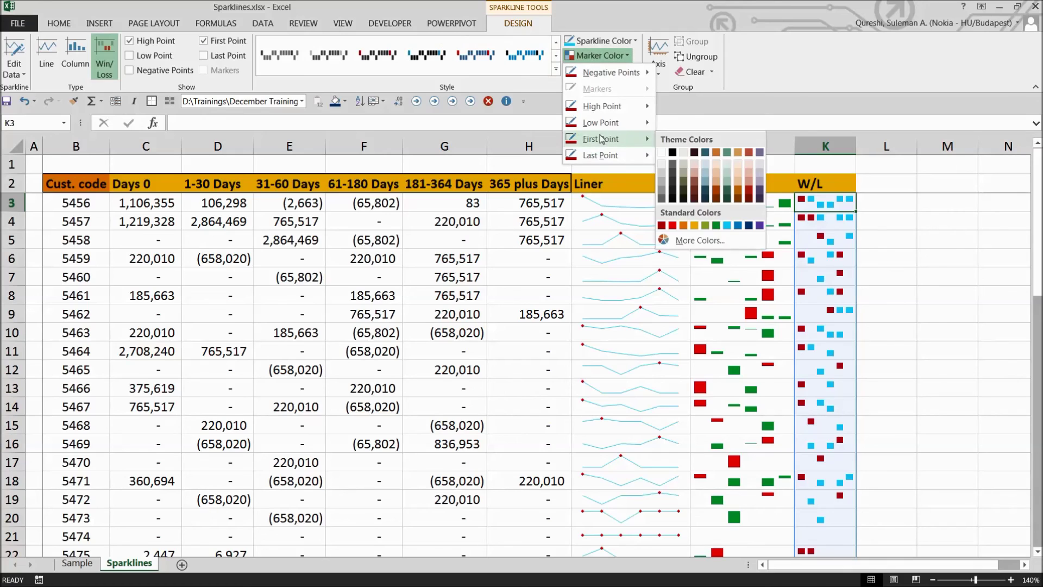
click(713, 225)
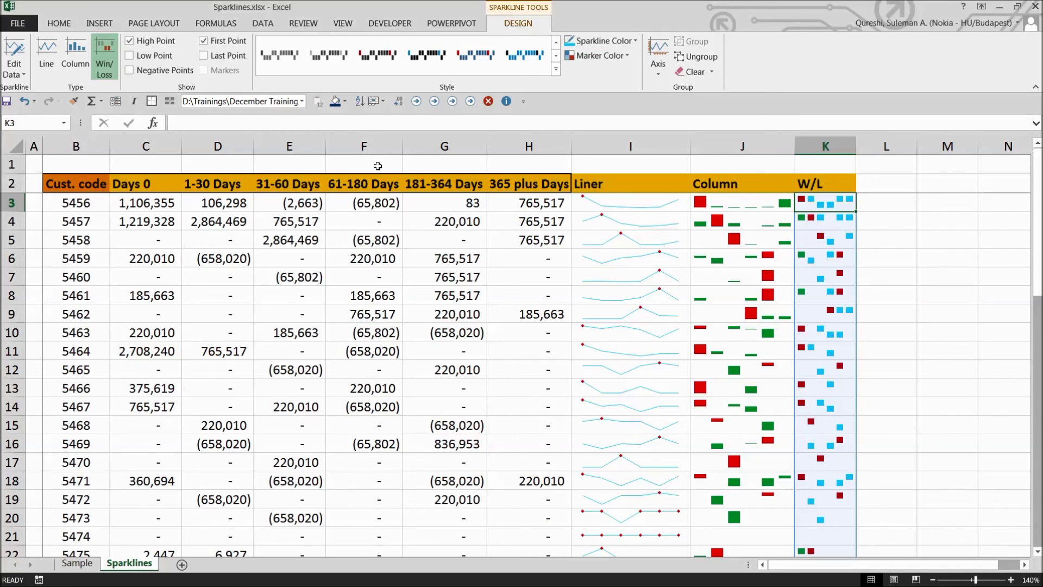
click(830, 253)
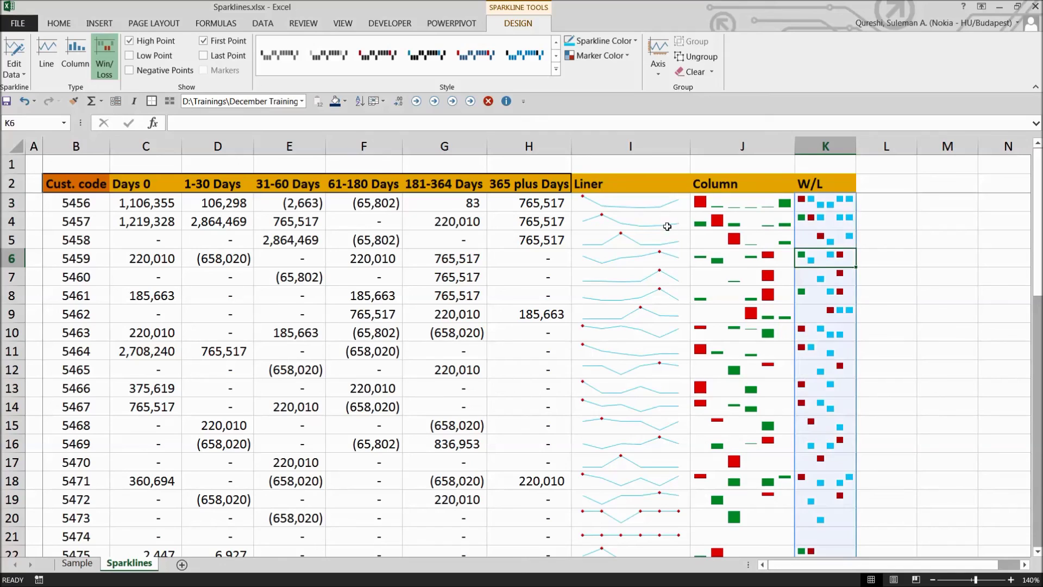
click(99, 23)
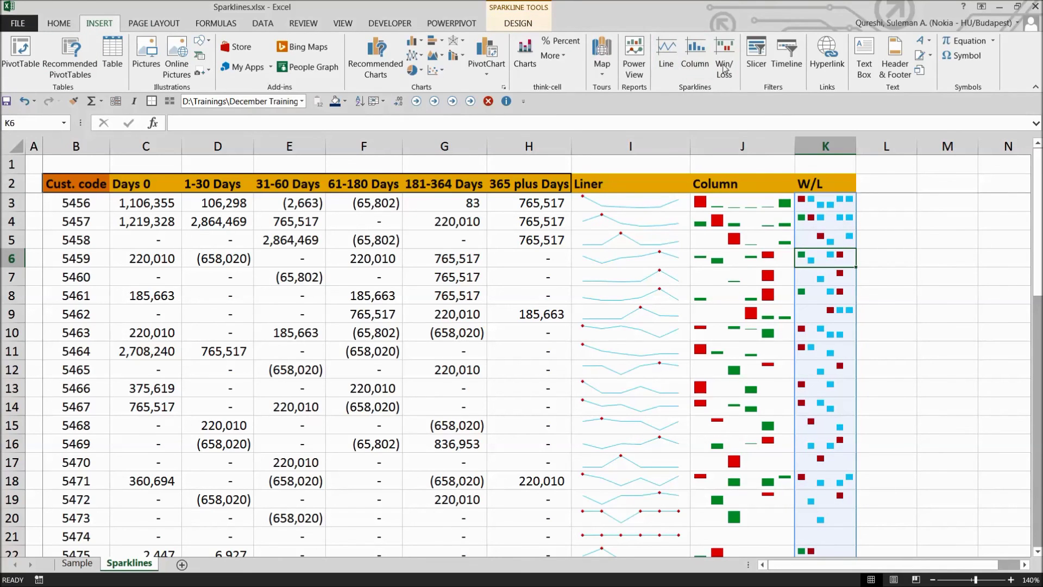
click(601, 207)
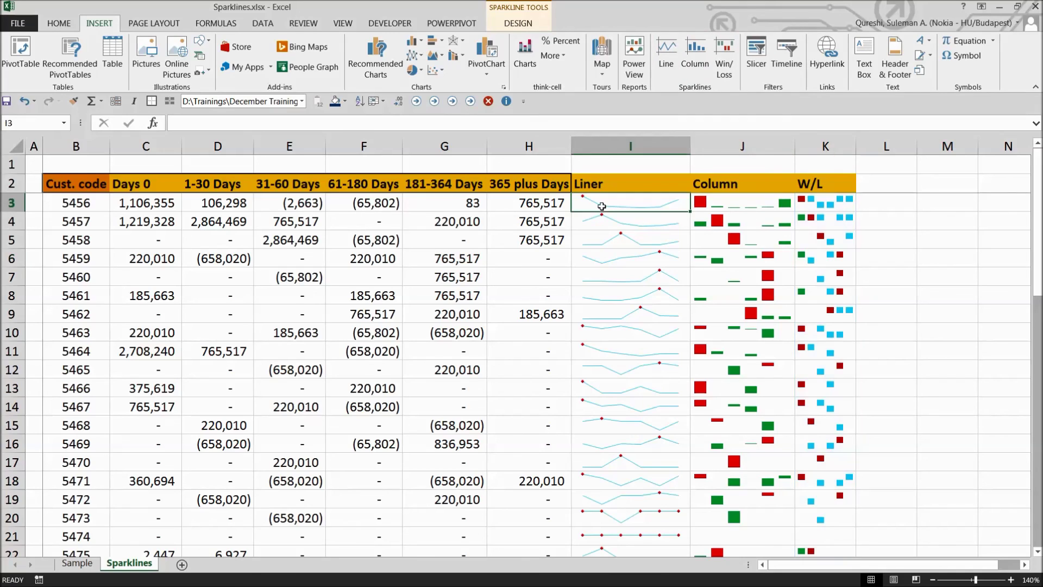